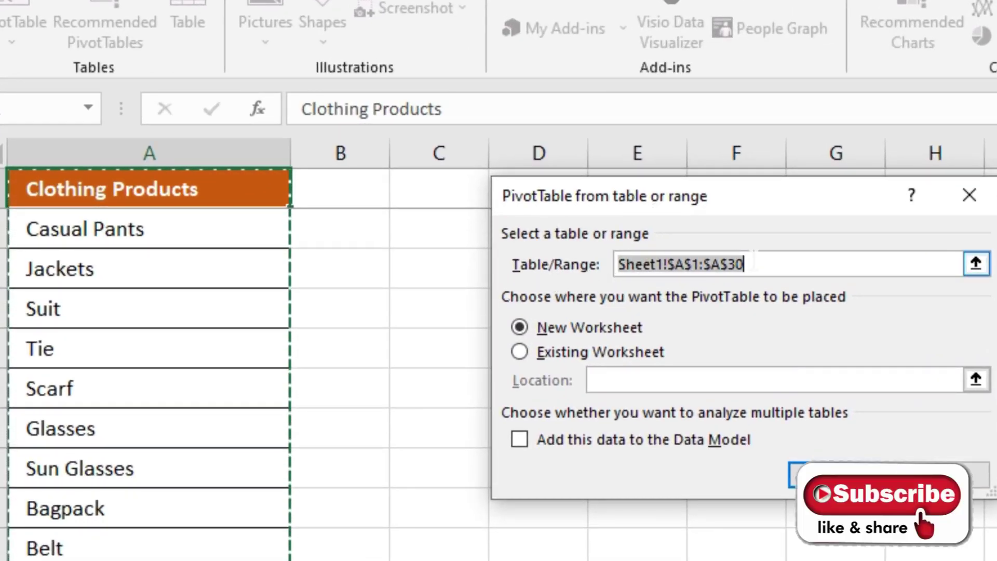
# Step: Create a PivotTable from Sheet1!$A$1:$A$30 on the existing worksheet at cell B1
pyautogui.click(753, 265)
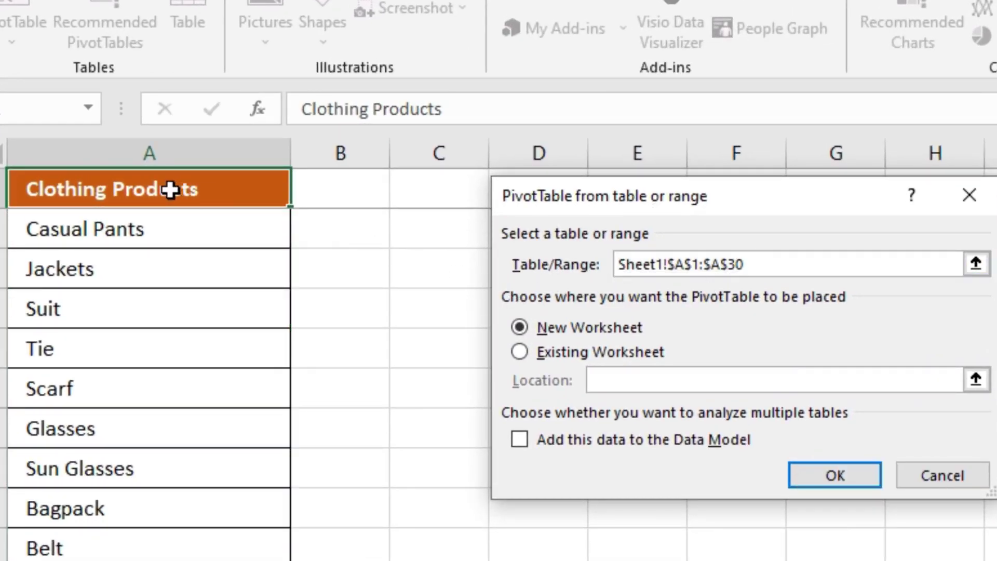
pyautogui.click(520, 352)
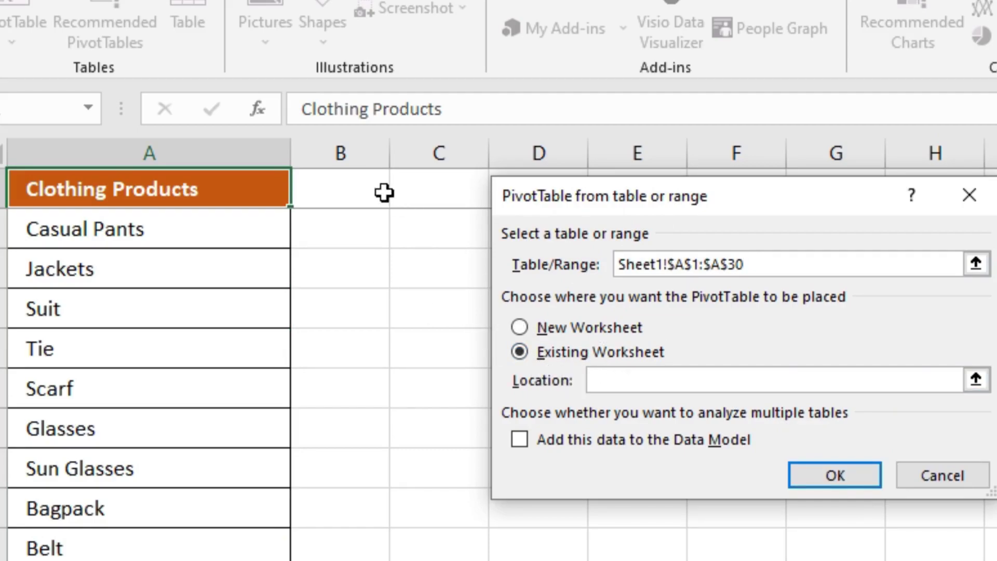
pyautogui.click(365, 189)
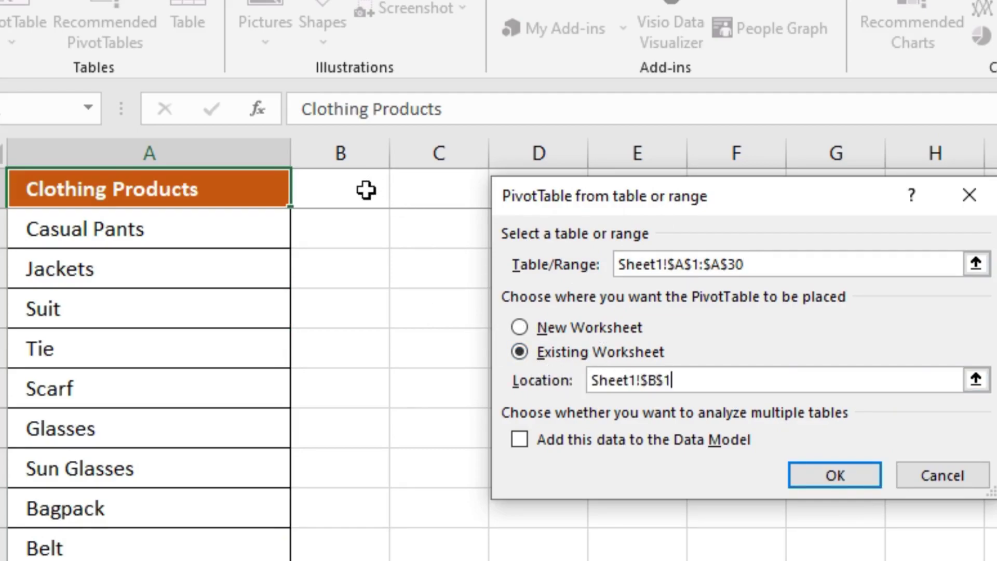
pyautogui.click(816, 475)
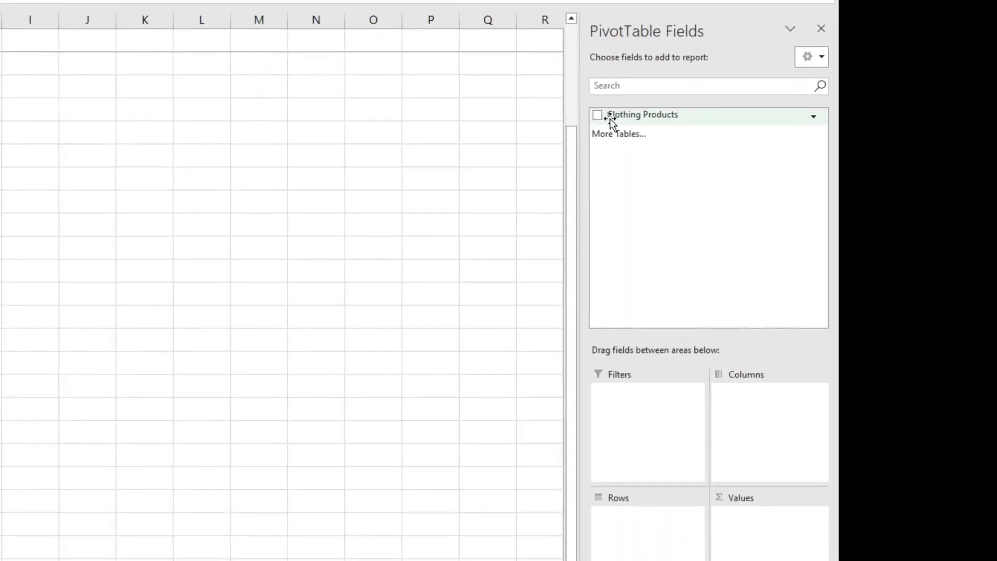
# Step: Place the Clothing Products field in the PivotTable's Filters area and review the product list in its filter
pyautogui.moveTo(837, 182); pyautogui.dragTo(844, 381)
pyautogui.moveTo(426, 421); pyautogui.dragTo(435, 417)
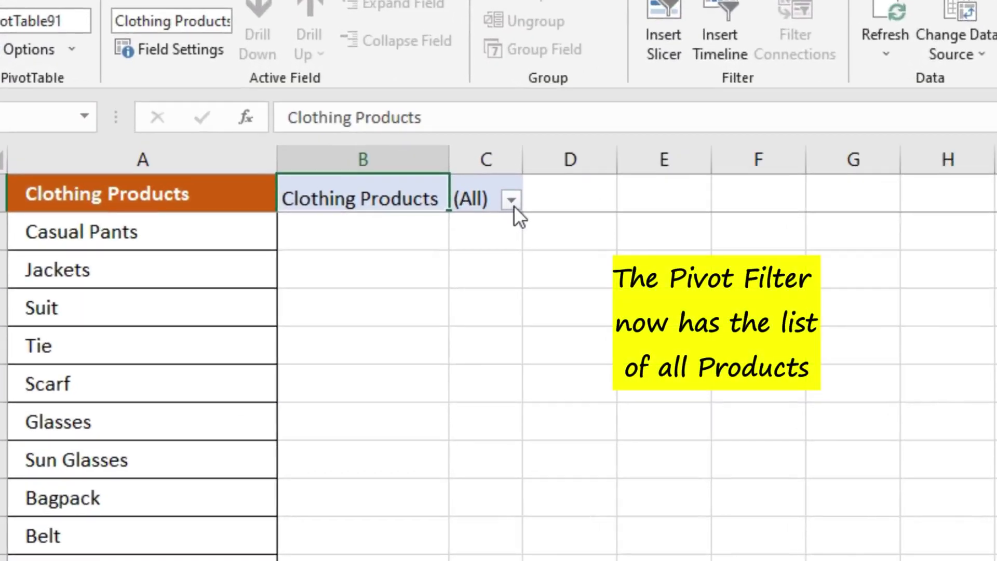
pyautogui.click(512, 200)
pyautogui.moveTo(503, 284); pyautogui.dragTo(489, 425)
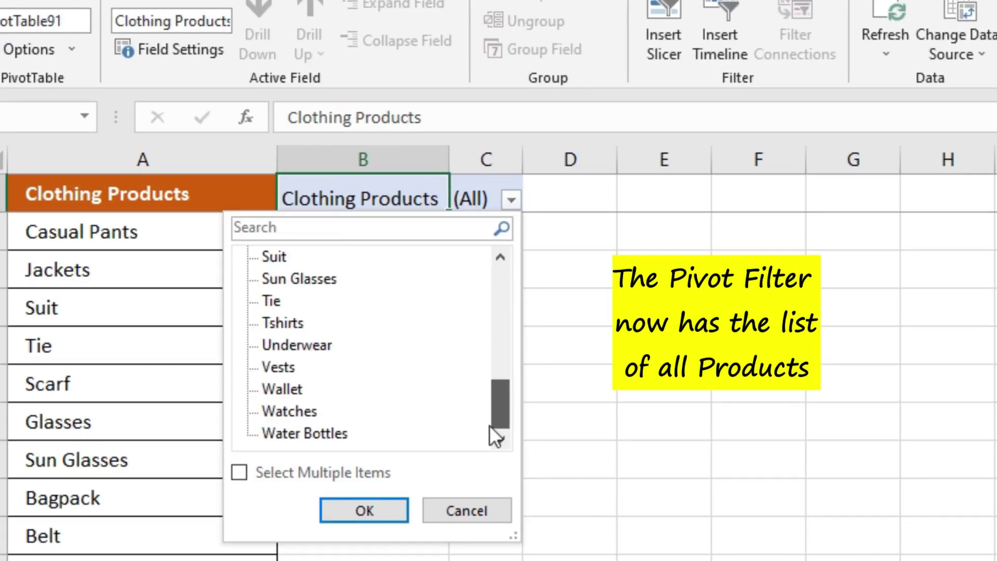
pyautogui.click(462, 518)
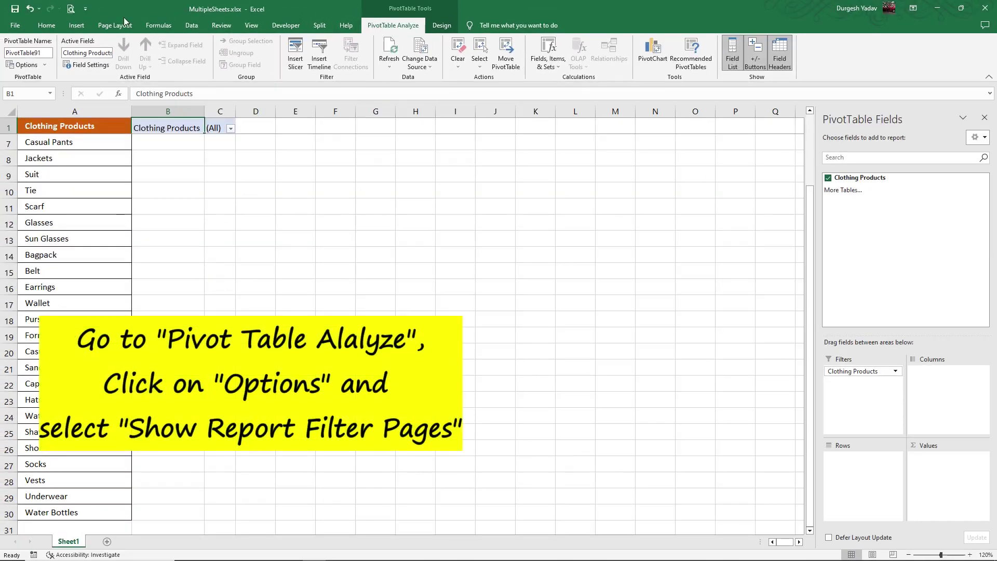
# Step: Generate a separate sheet for every product by showing the report filter pages of Clothing Products
pyautogui.click(46, 25)
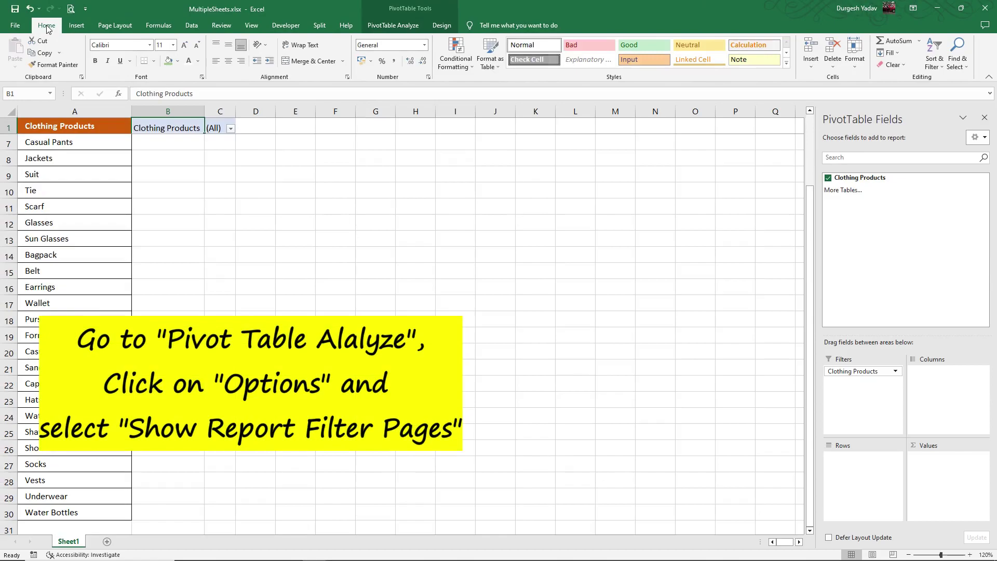
pyautogui.click(396, 27)
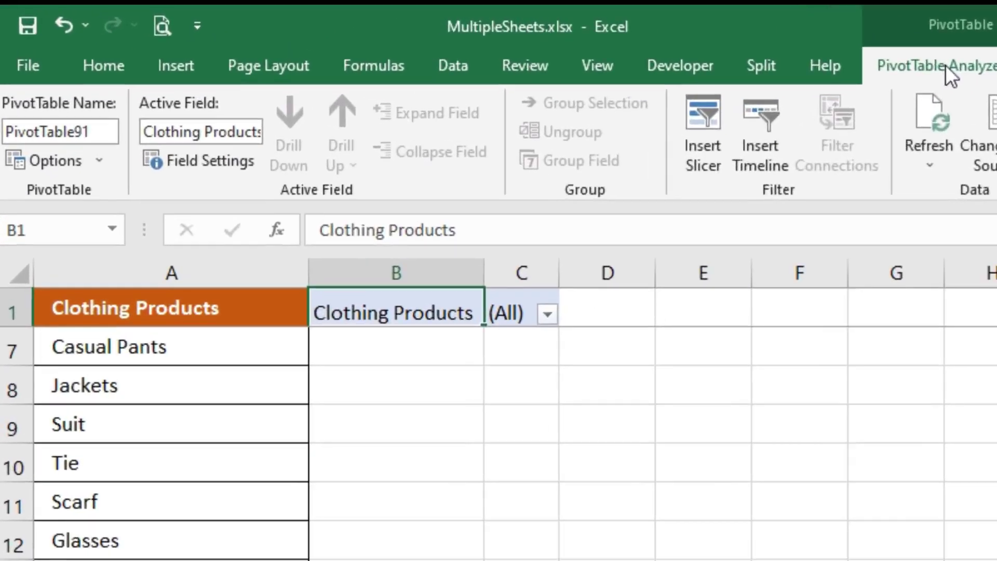
pyautogui.click(104, 168)
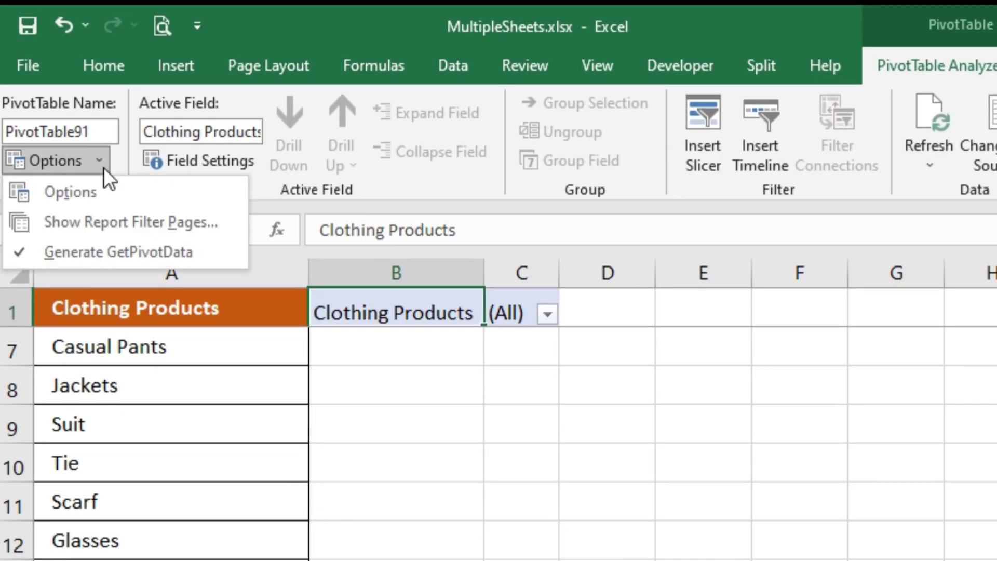
pyautogui.click(105, 224)
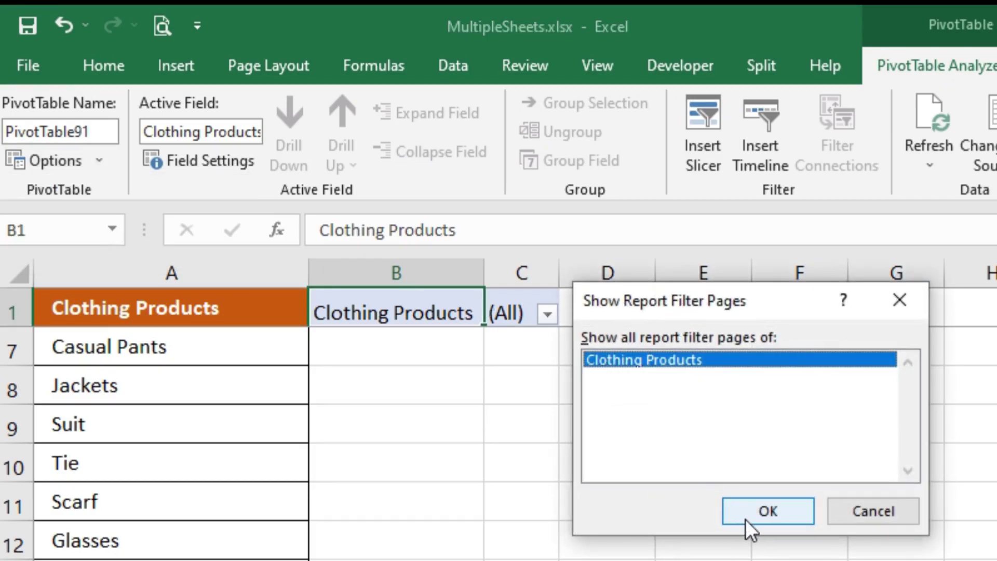
pyautogui.click(768, 511)
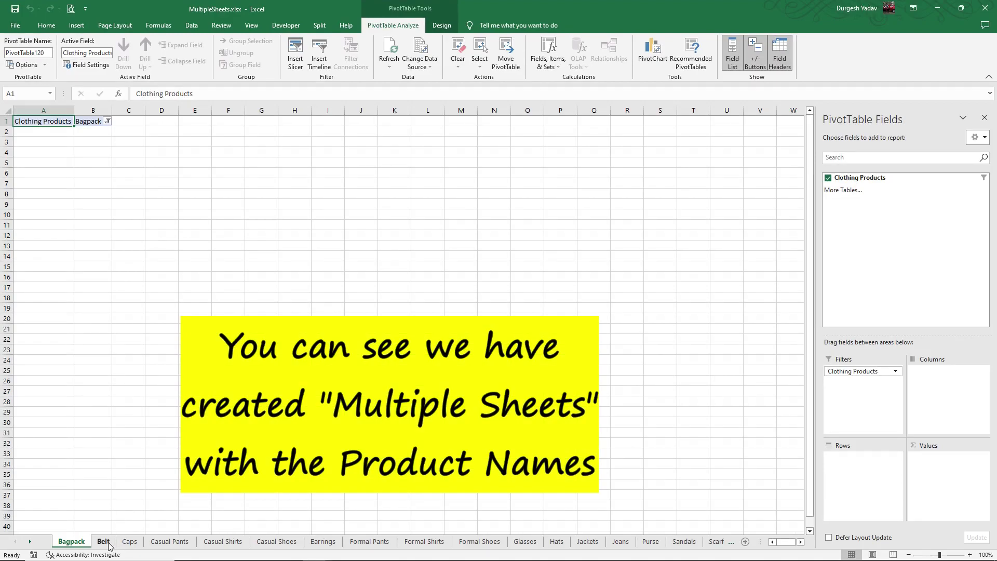
# Step: Look through the generated Casual Pants, Casual Shirts, Casual Shoes, Formal Pants and Formal Shirts sheets
pyautogui.click(170, 542)
pyautogui.click(217, 544)
pyautogui.click(268, 544)
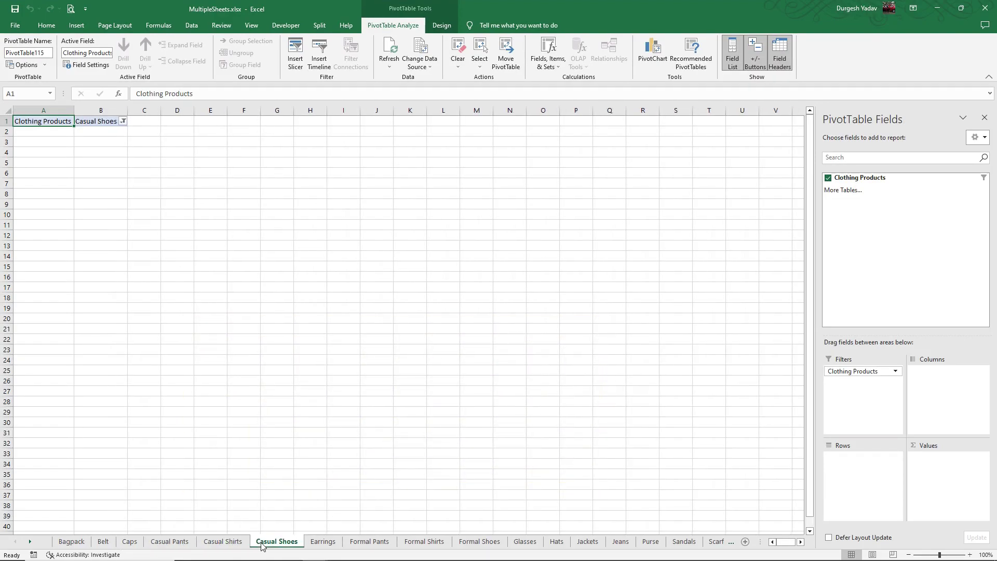
pyautogui.click(366, 543)
pyautogui.click(424, 543)
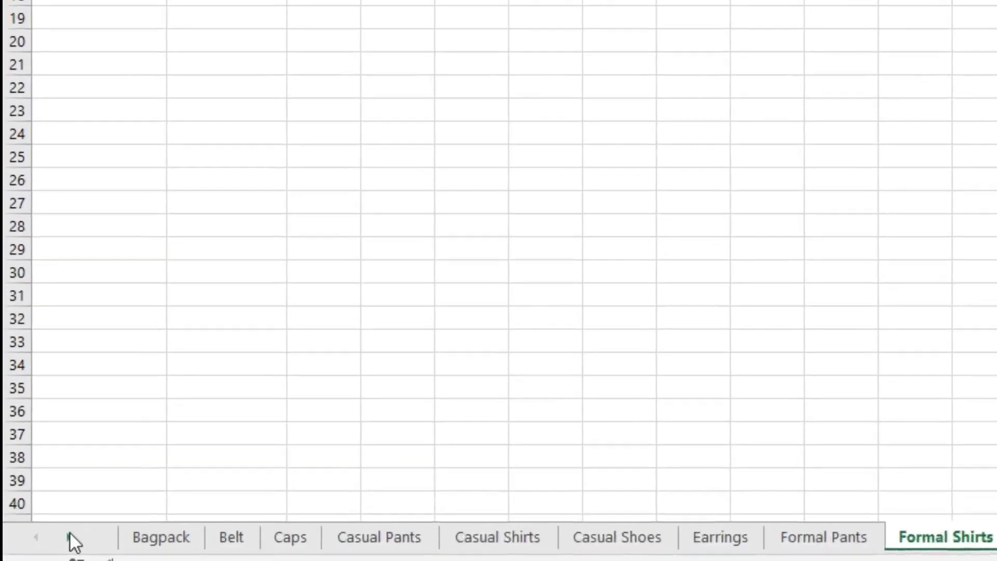
# Step: Activate Sheet1 from the list of all sheets and delete it from the workbook
pyautogui.rightClick(29, 542)
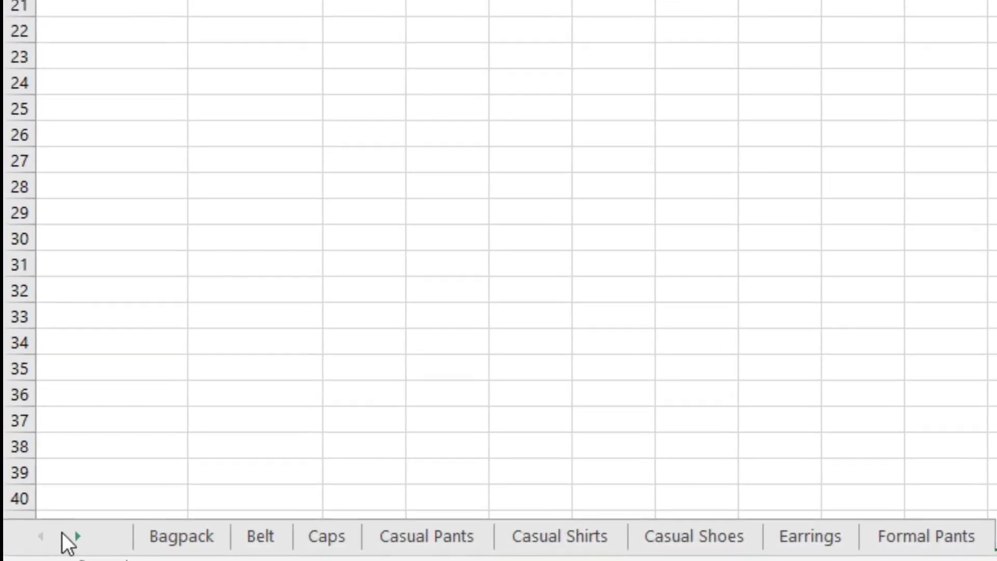
pyautogui.moveTo(367, 259); pyautogui.dragTo(367, 396)
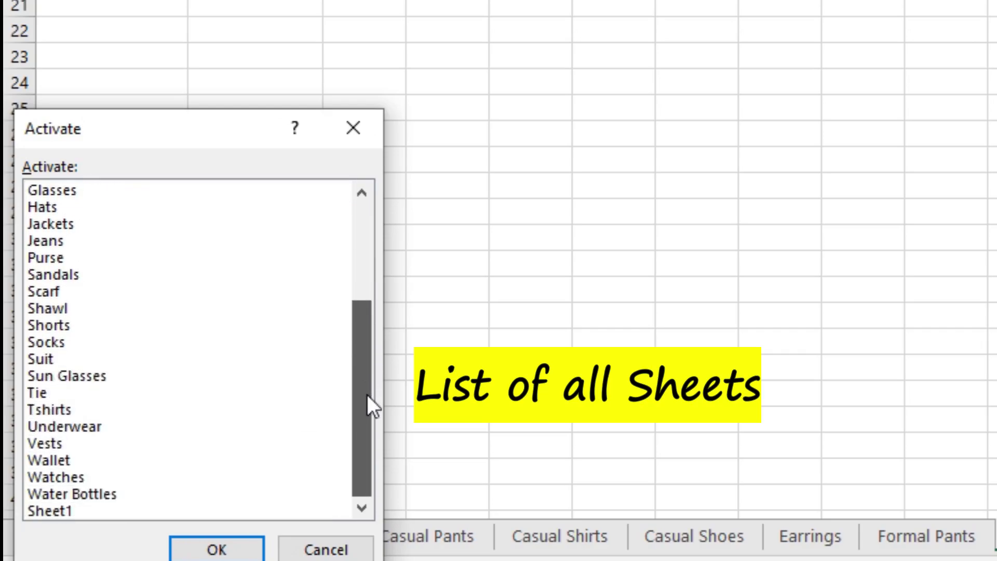
pyautogui.click(93, 509)
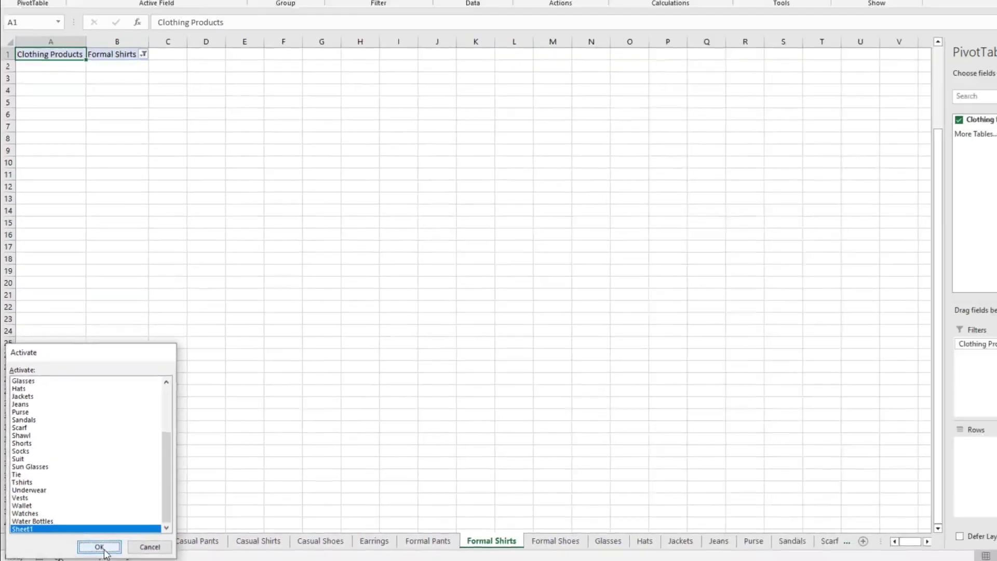
pyautogui.click(100, 547)
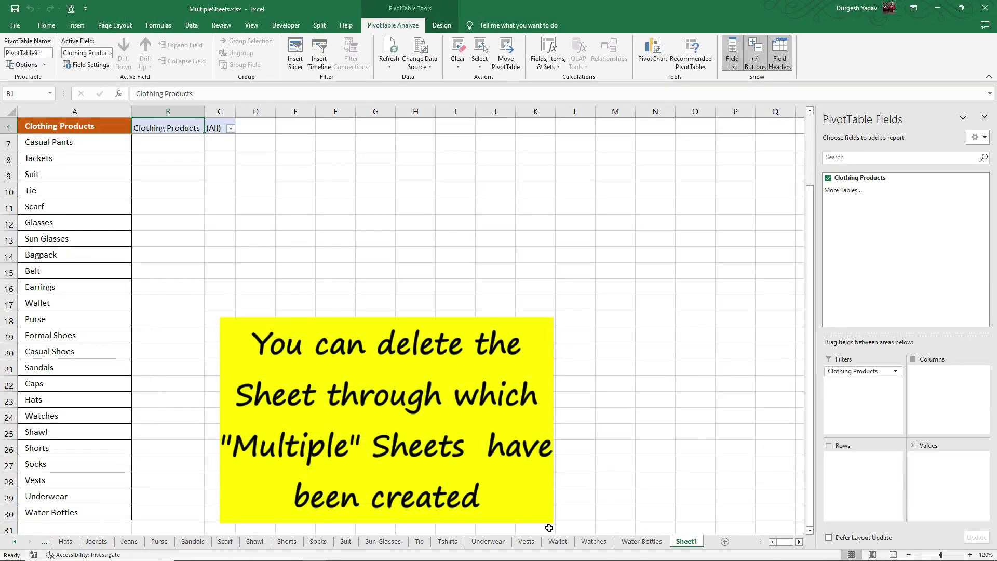
pyautogui.rightClick(684, 542)
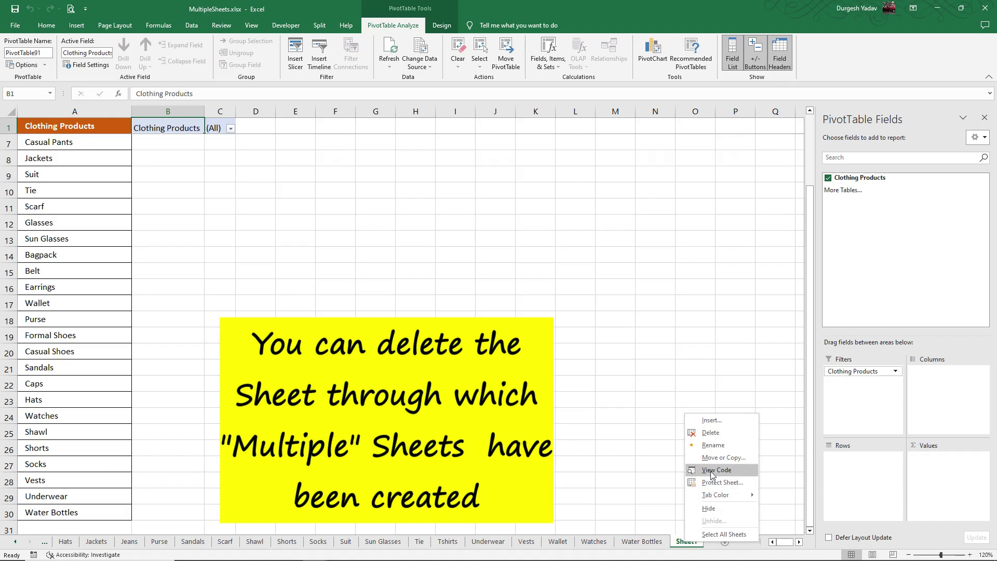
pyautogui.click(711, 433)
pyautogui.click(483, 316)
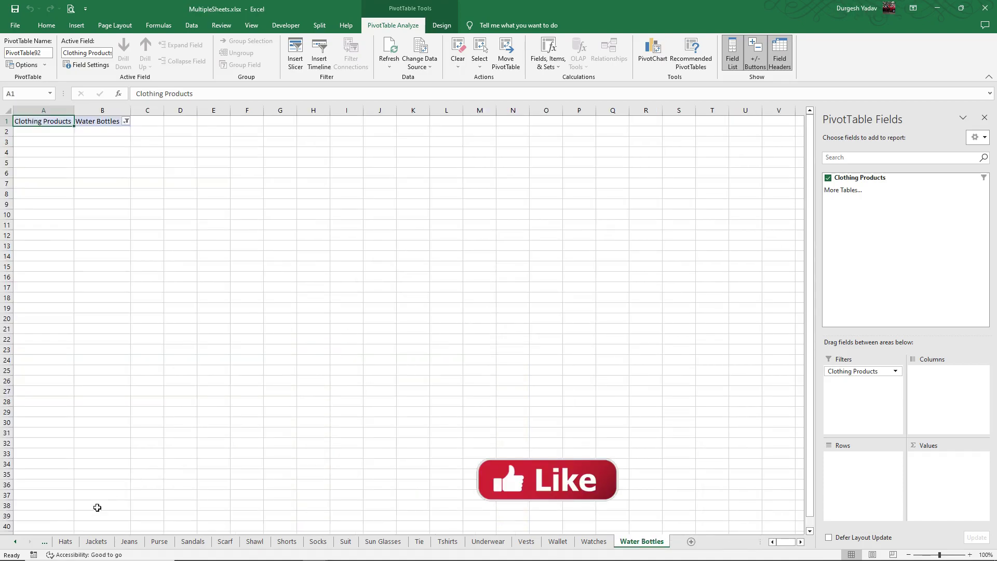
# Step: Activate the Bagpack sheet and inspect the PivotTables on the Belt, Caps, Casual Pants and Casual Shirts sheets
pyautogui.rightClick(20, 543)
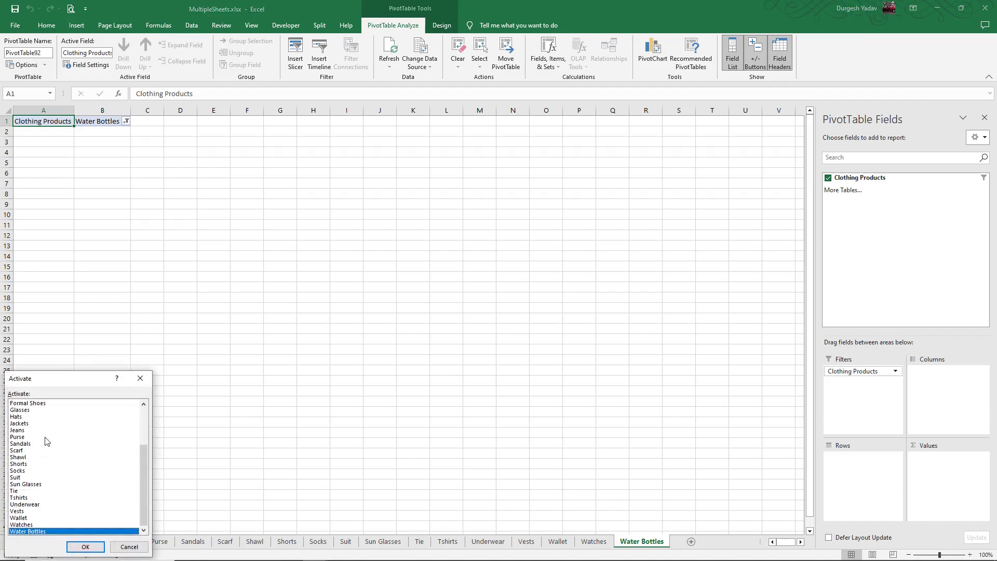
pyautogui.moveTo(141, 464); pyautogui.dragTo(142, 427)
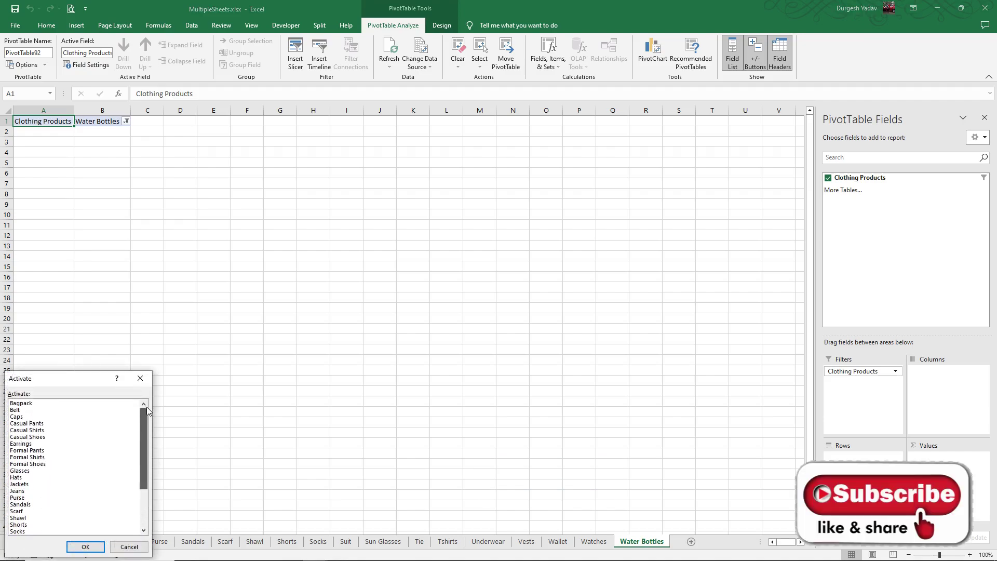
pyautogui.click(42, 404)
pyautogui.click(85, 545)
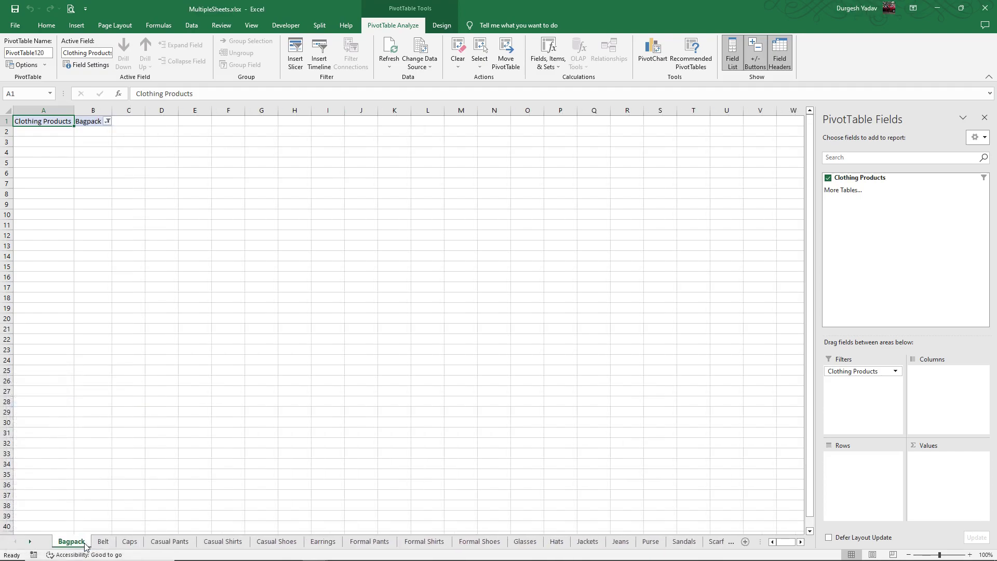
pyautogui.click(104, 542)
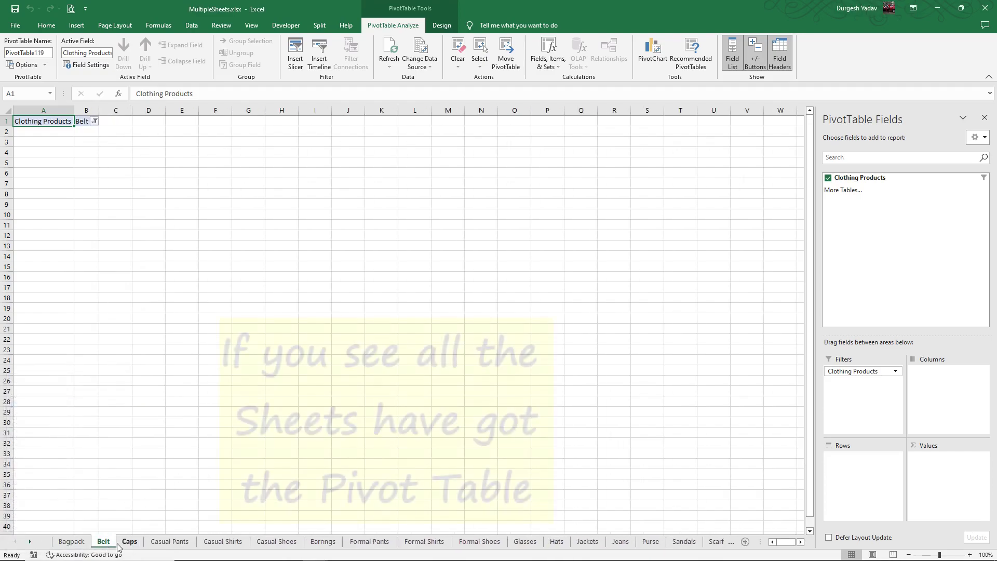
pyautogui.click(129, 542)
pyautogui.click(169, 542)
pyautogui.click(218, 542)
# Step: Group all sheets starting from Bagpack and delete the PivotTable in cells A1:C1 on all of them at once
pyautogui.click(82, 543)
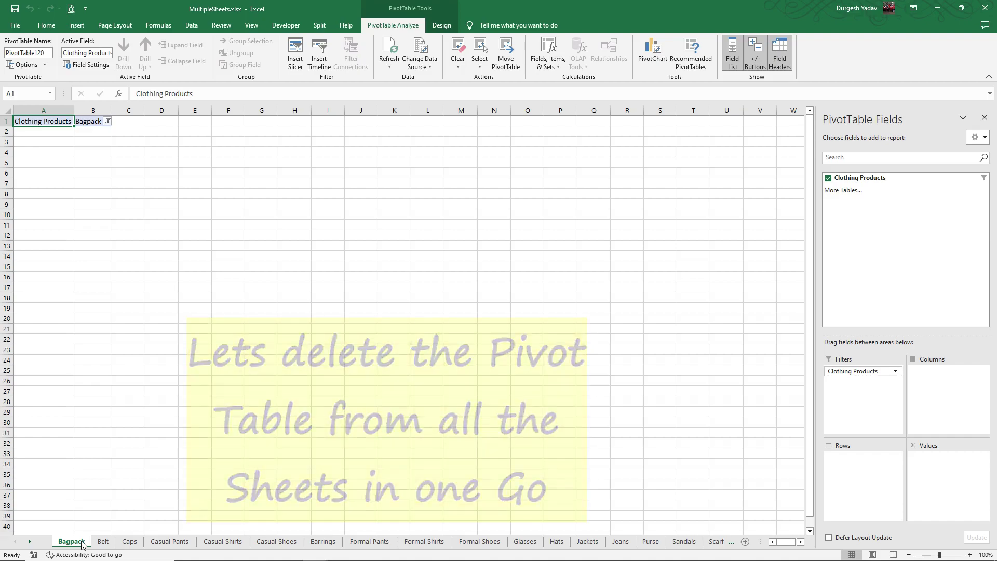
pyautogui.rightClick(81, 544)
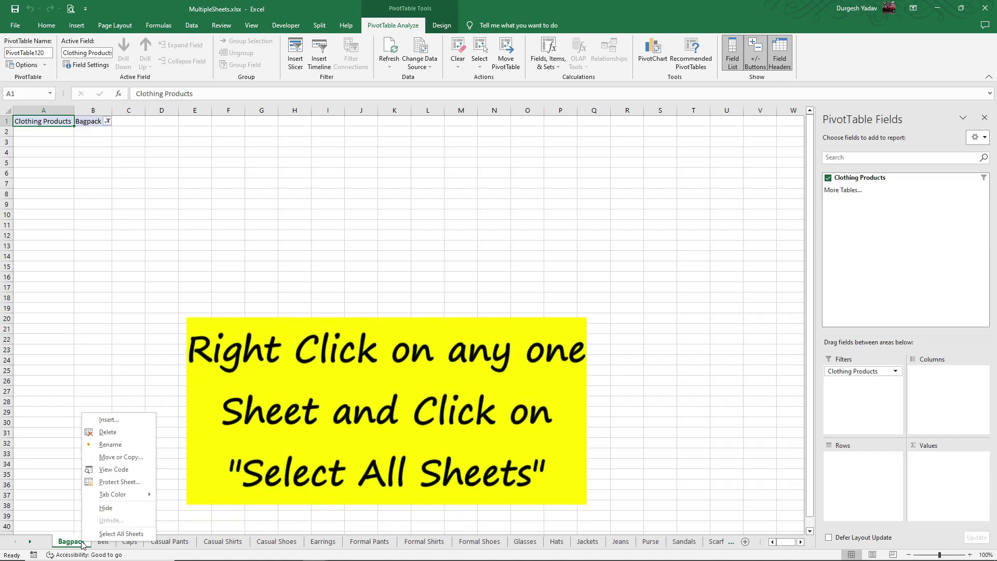
pyautogui.click(105, 537)
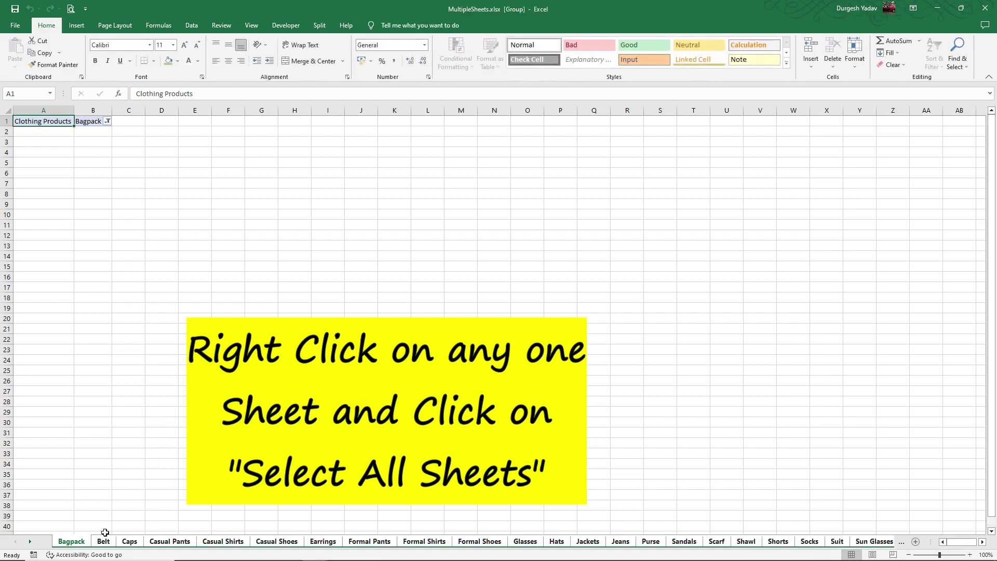
pyautogui.moveTo(129, 121); pyautogui.dragTo(44, 117)
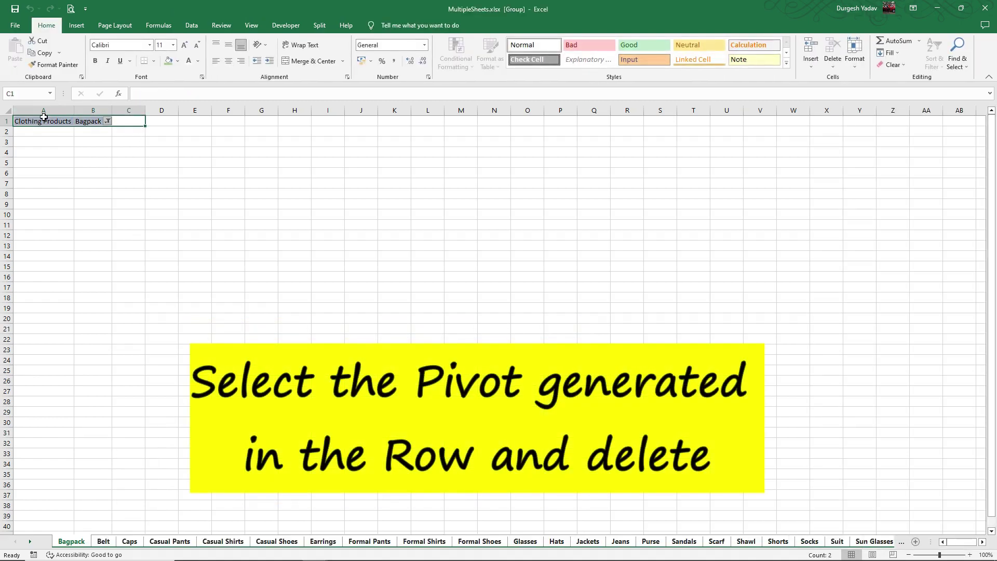
pyautogui.press('Delete')
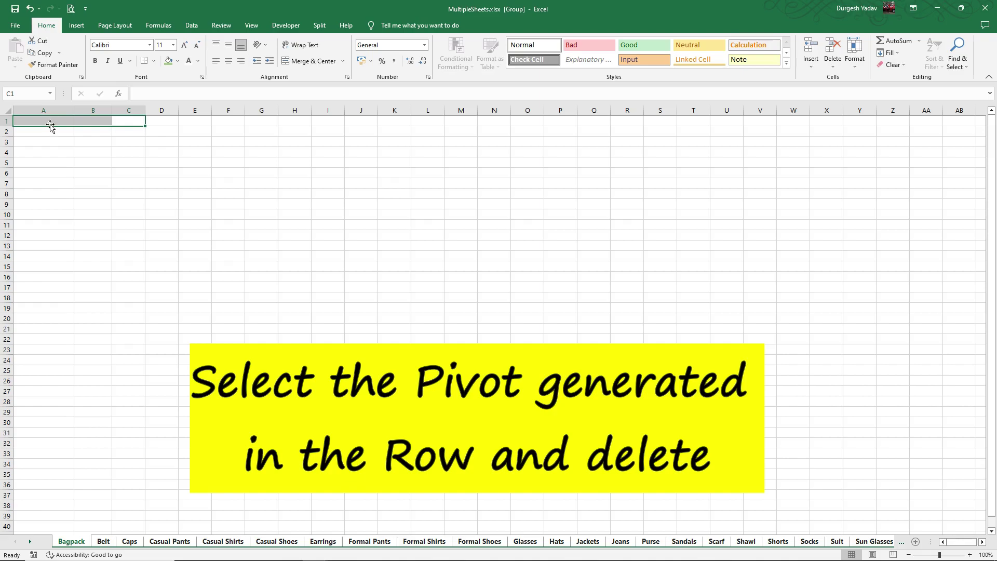
pyautogui.click(49, 121)
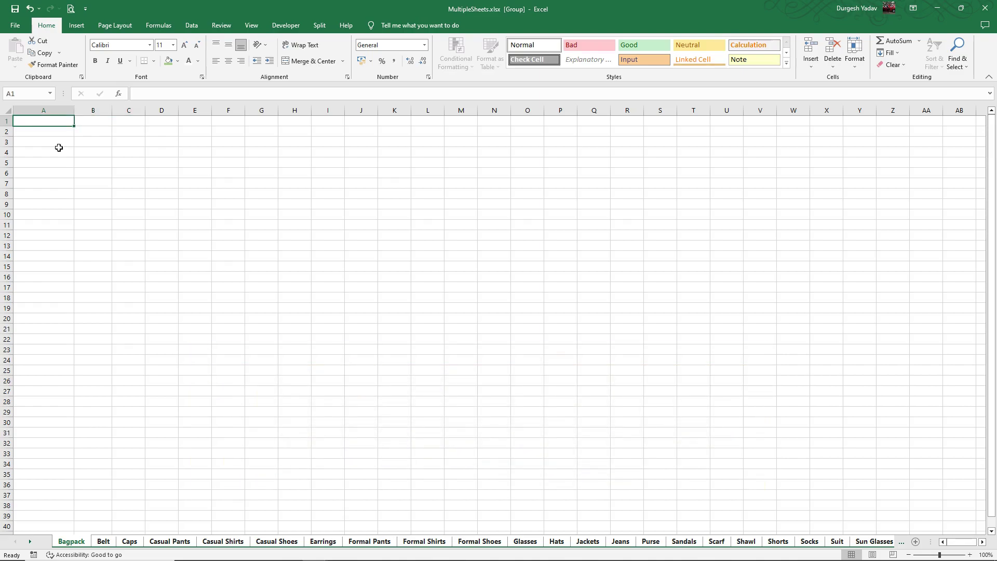
# Step: Check the Belt, Caps, Casual Pants, Casual Shirts and Vests sheets for leftover PivotTable content
pyautogui.click(103, 542)
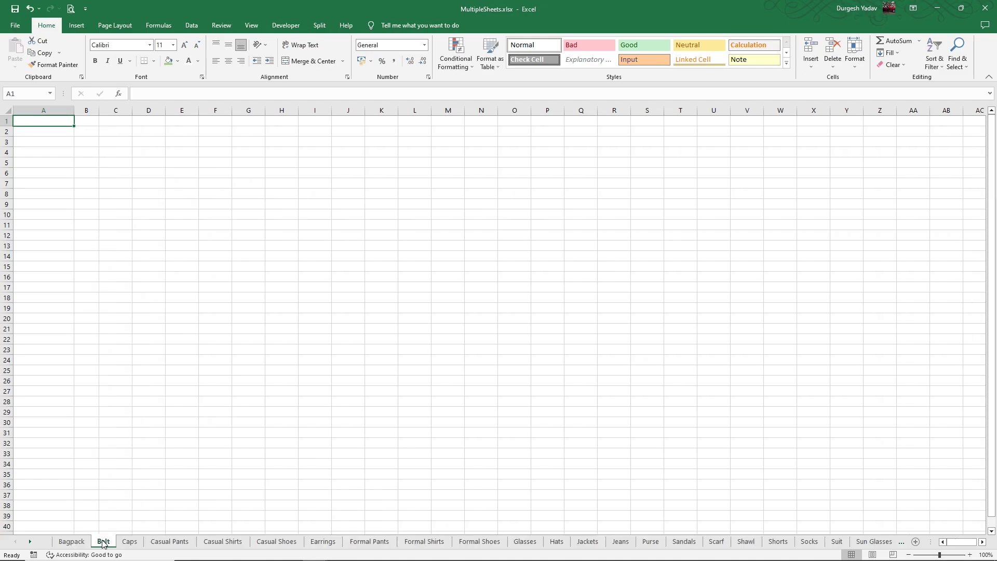
pyautogui.click(129, 542)
pyautogui.click(170, 542)
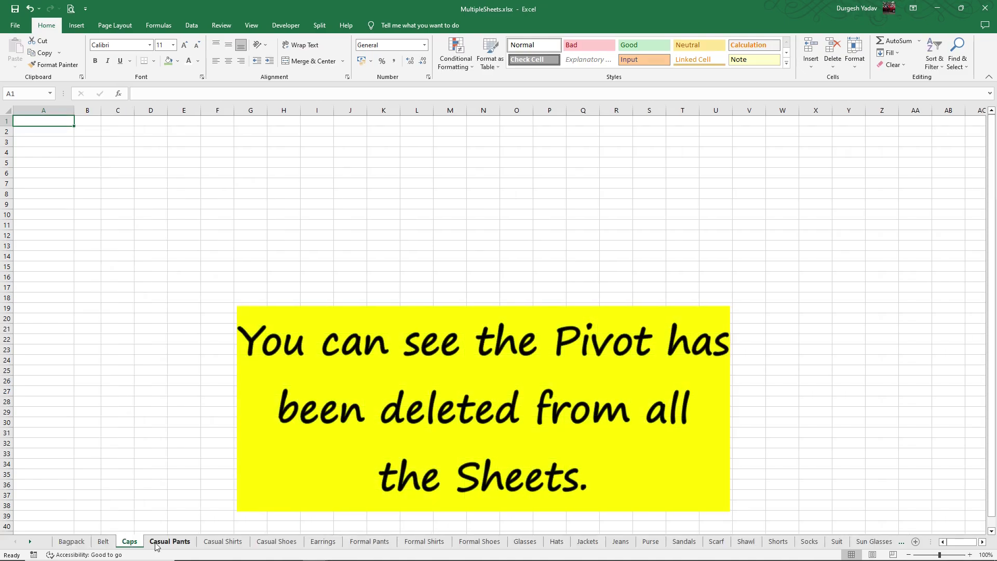
pyautogui.click(222, 541)
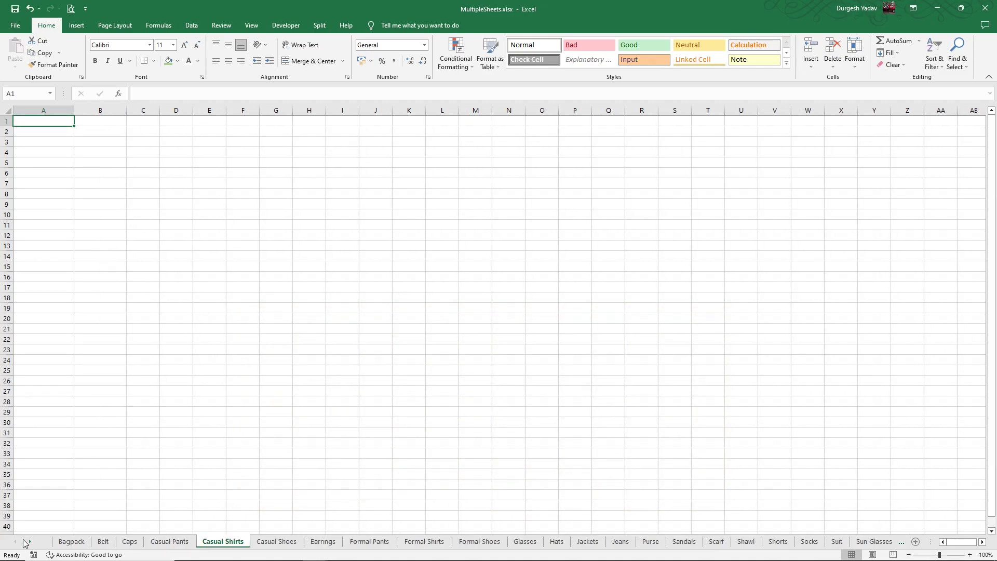
pyautogui.rightClick(24, 543)
pyautogui.scroll(-3, 36, 513)
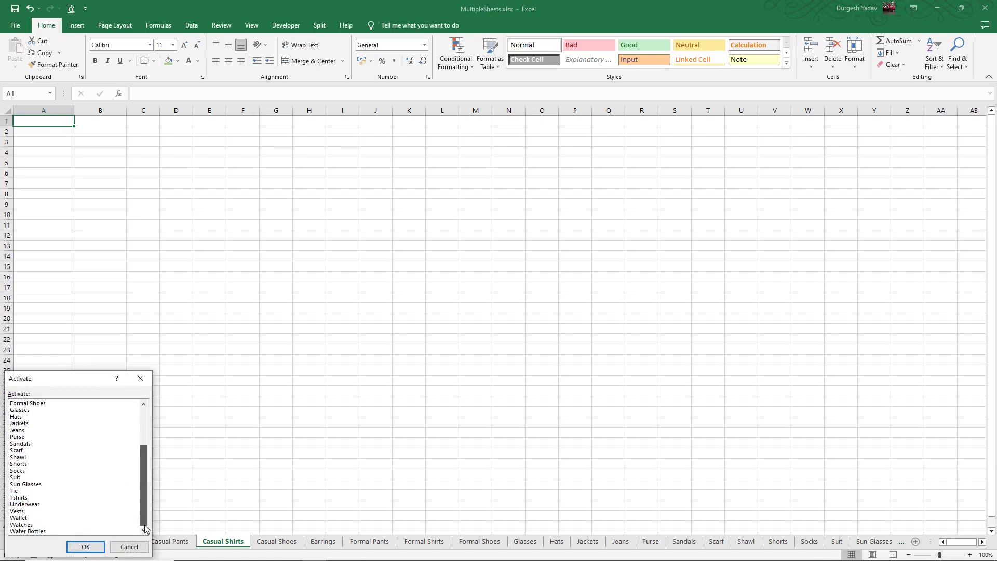
pyautogui.click(36, 512)
pyautogui.click(83, 546)
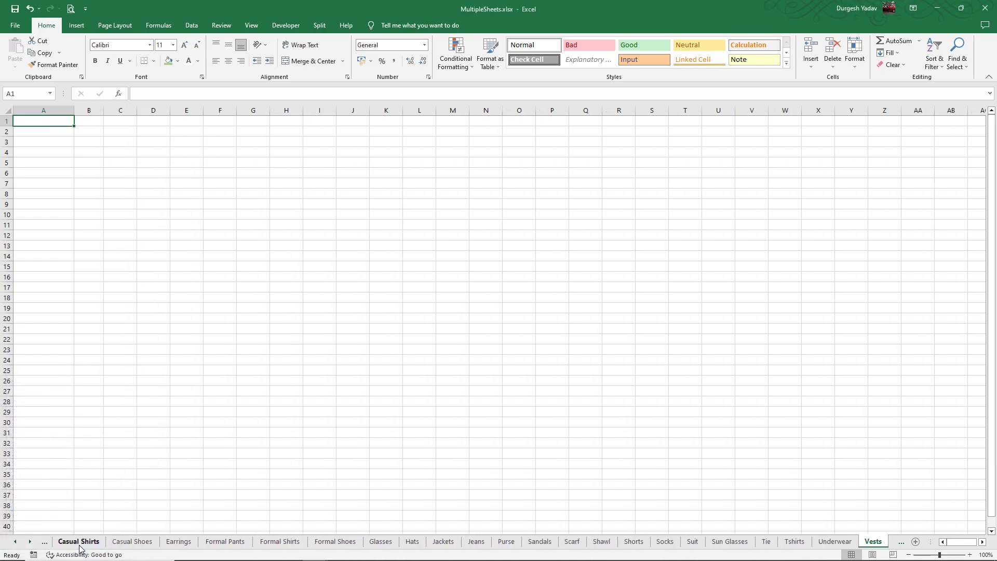
# Step: Check the Water Bottles sheet for leftover PivotTable content and return to the Bagpack sheet through the list of all sheets
pyautogui.rightClick(21, 543)
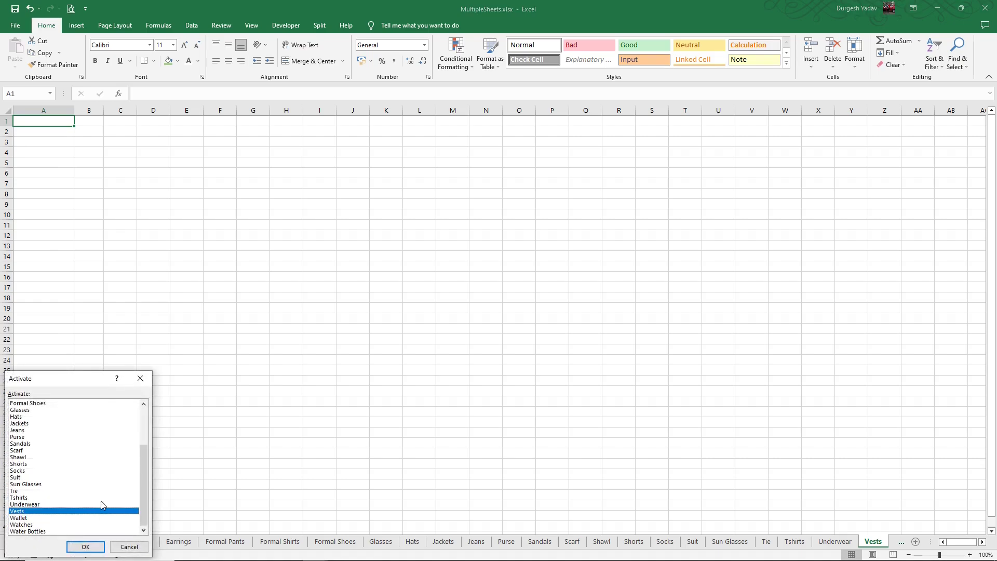
pyautogui.click(44, 531)
pyautogui.click(83, 546)
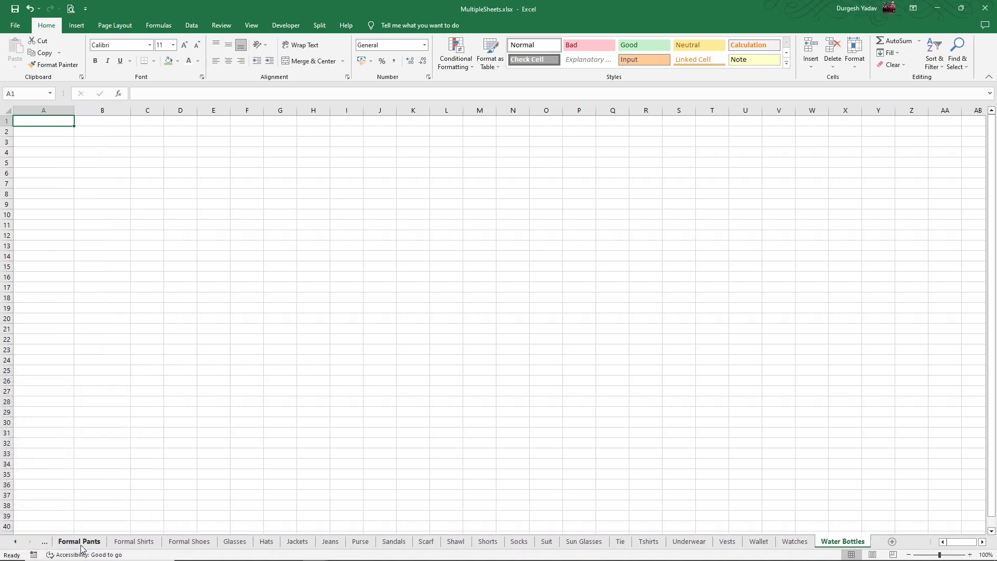
pyautogui.rightClick(19, 542)
pyautogui.click(35, 404)
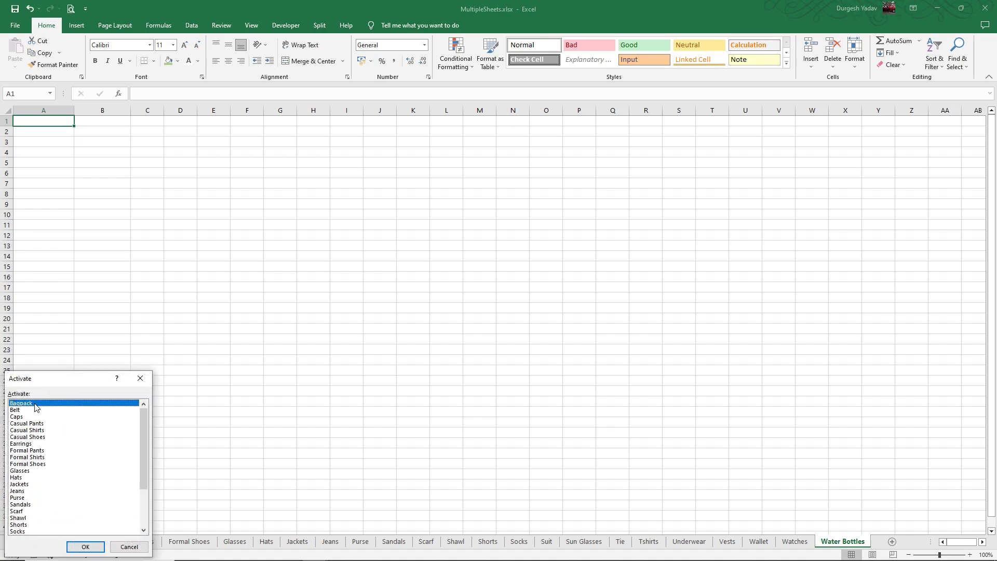
pyautogui.click(79, 547)
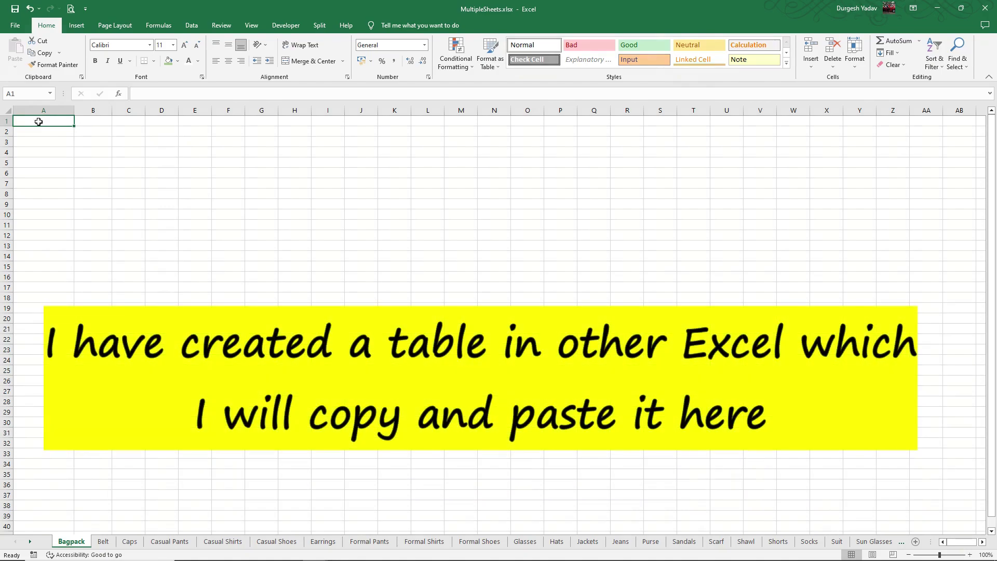
# Step: Switch to the Book4 workbook and copy the Sr #, Product, Qty and Amt table in cells A1:D29
pyautogui.hotkey('alt', 'Tab')
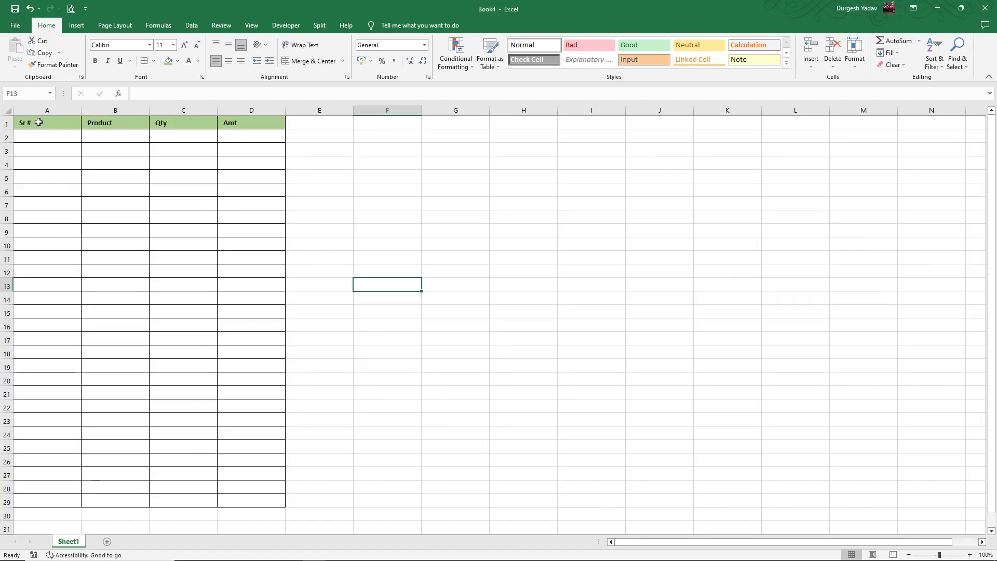
pyautogui.moveTo(52, 124); pyautogui.dragTo(228, 502)
pyautogui.hotkey('ctrl', 'c')
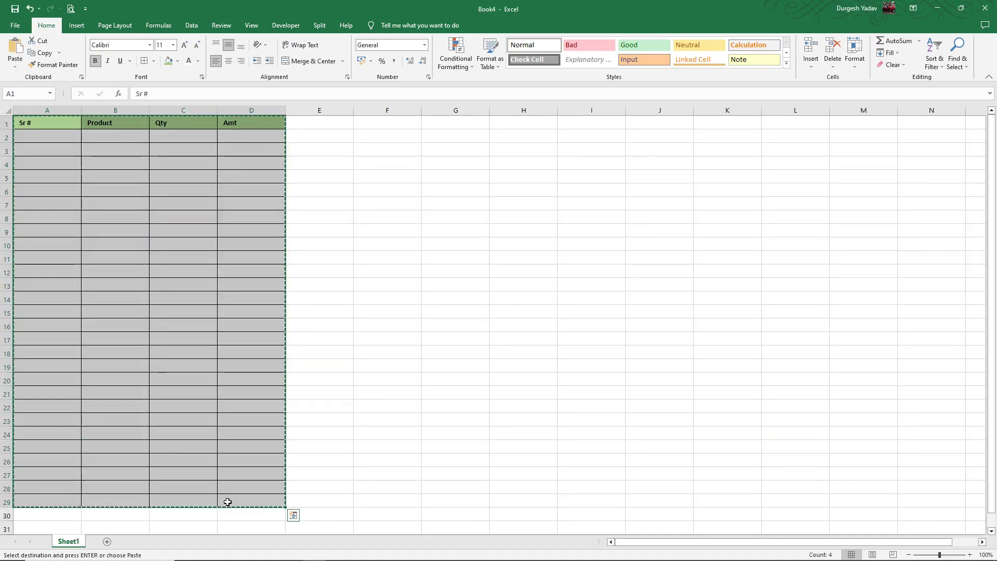
# Step: Return to the MultipleSheets workbook, group all its sheets and paste the copied table at cell A1
pyautogui.hotkey('alt', 'Tab')
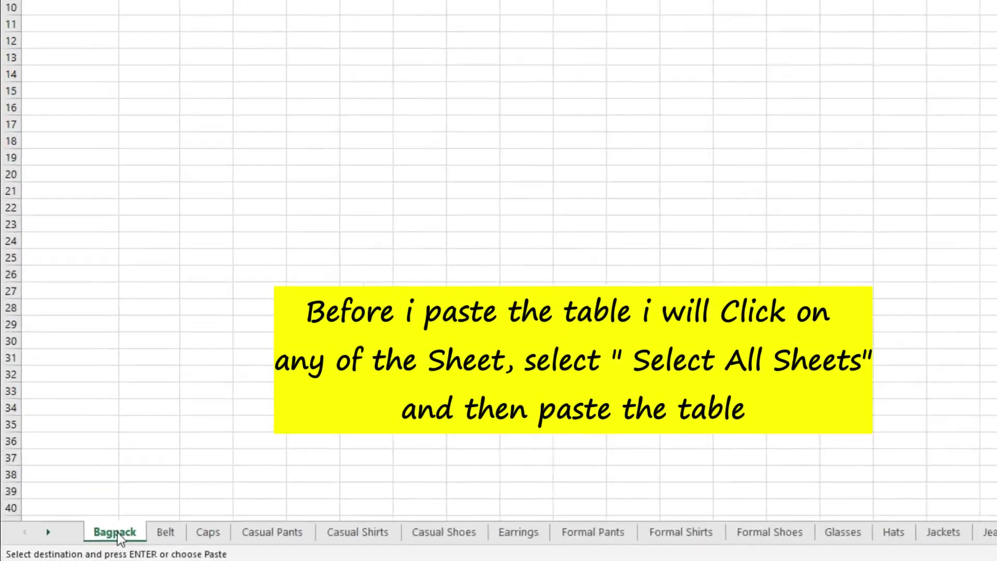
pyautogui.rightClick(73, 542)
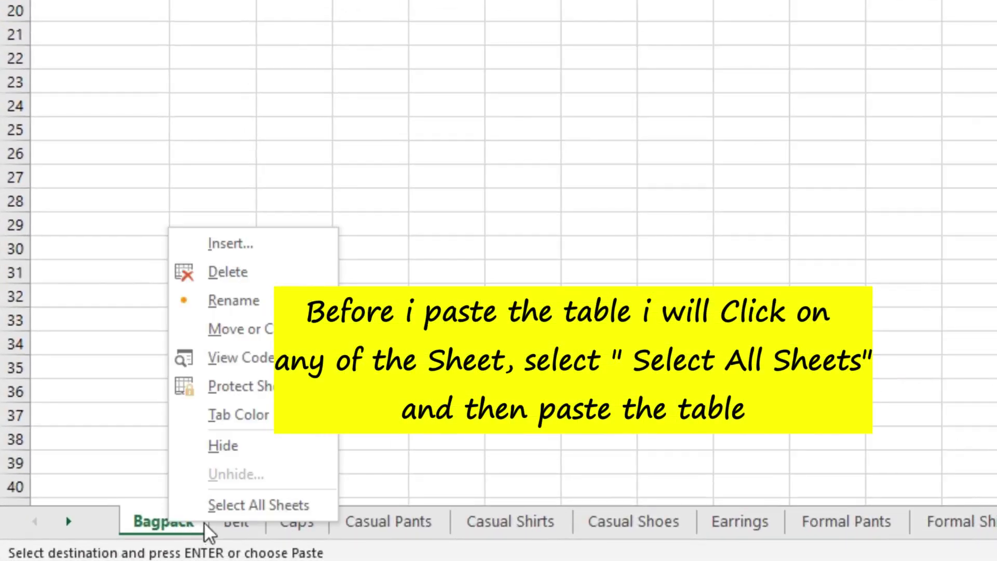
pyautogui.click(232, 506)
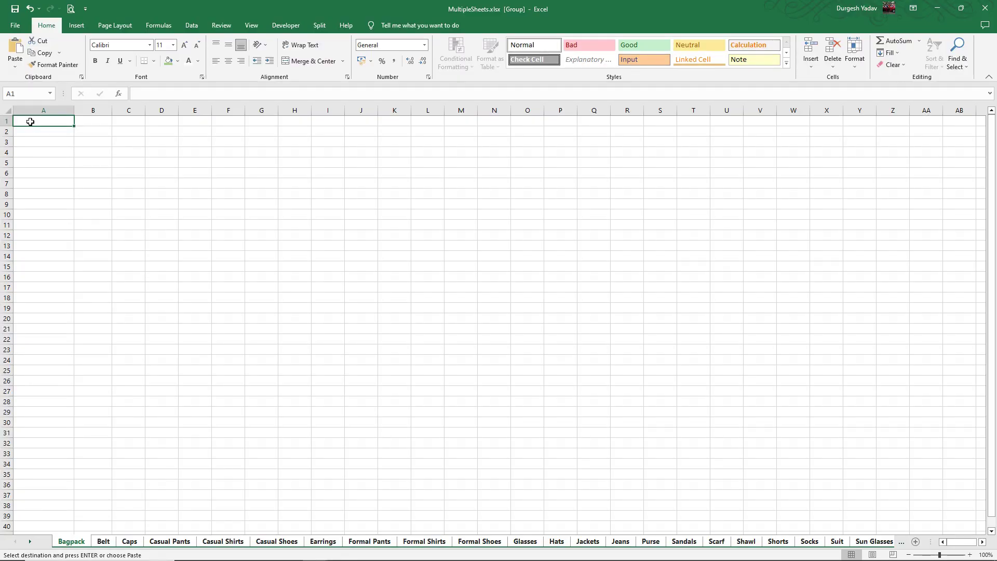
pyautogui.hotkey('ctrl', 'v')
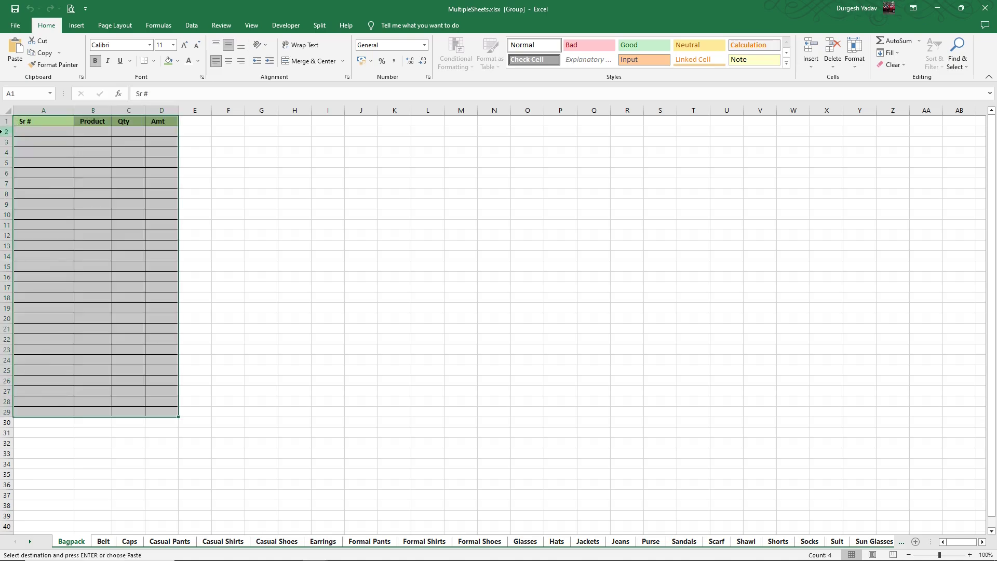
# Step: Set the row height to 20 for all rows on the grouped sheets
pyautogui.rightClick(4, 132)
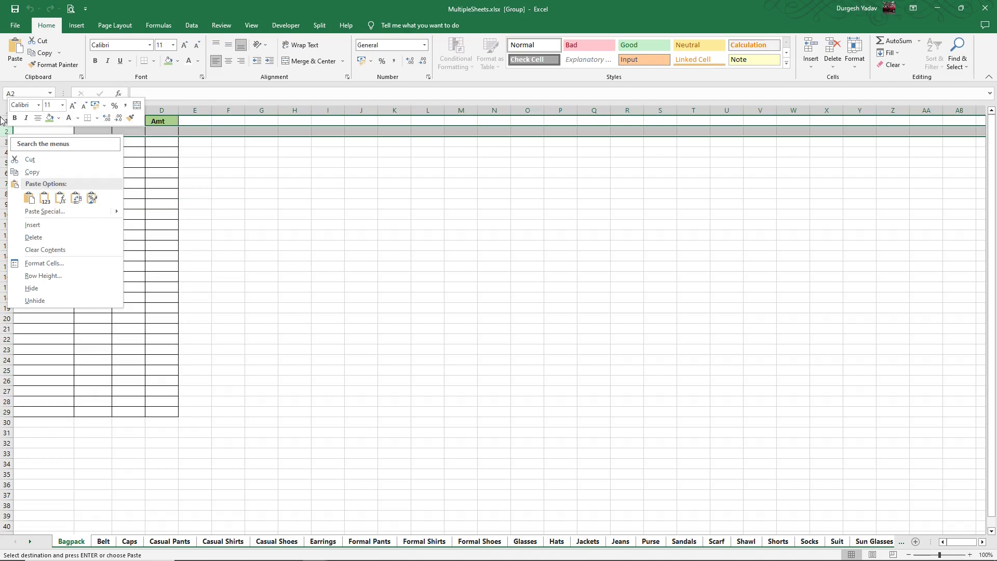
pyautogui.press('Escape')
pyautogui.click(8, 110)
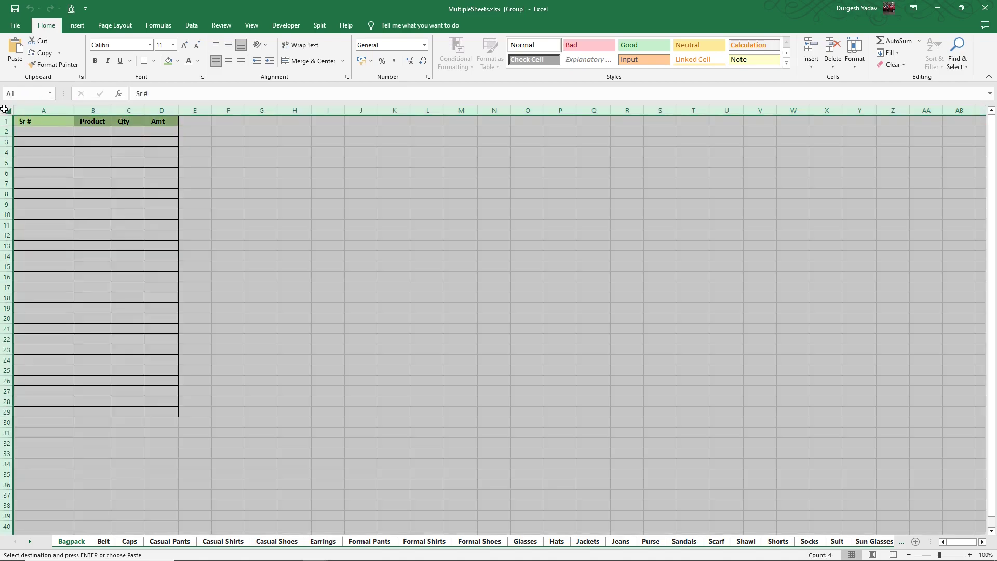
pyautogui.rightClick(6, 152)
pyautogui.click(42, 292)
pyautogui.write('20')
pyautogui.click(31, 316)
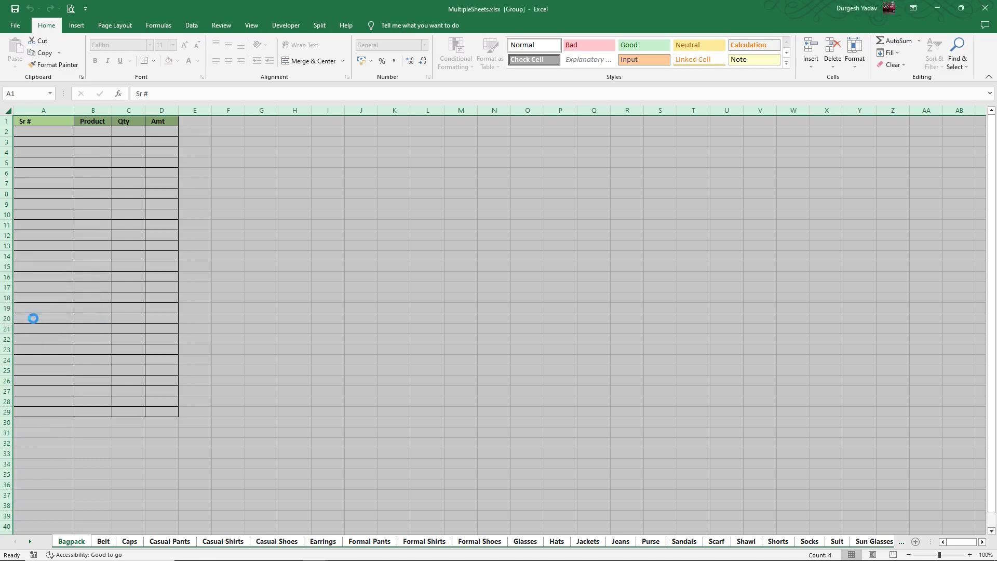
# Step: Set the width of columns A to D to 18 on the grouped sheets and select cell A1
pyautogui.moveTo(63, 108); pyautogui.dragTo(161, 110)
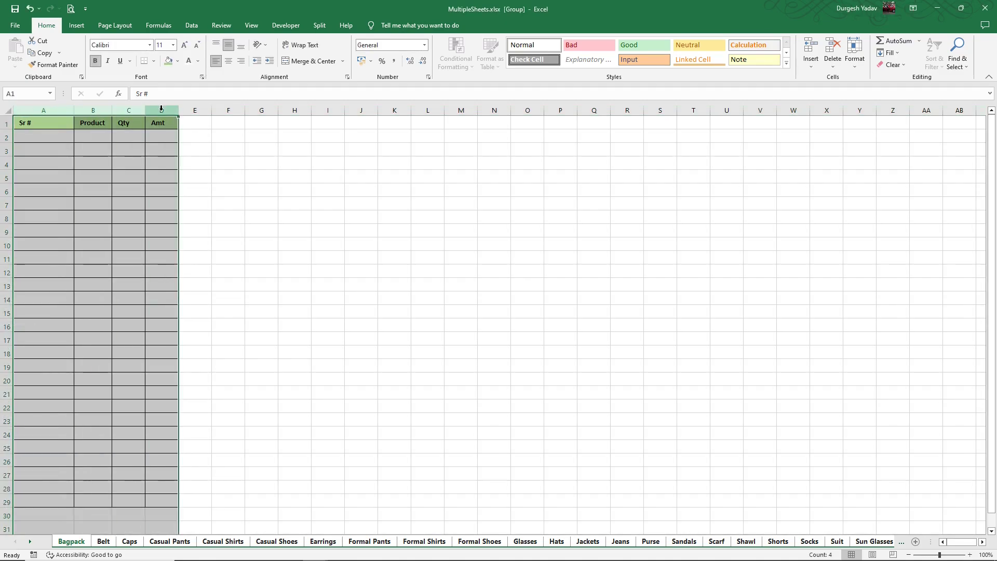
pyautogui.rightClick(103, 110)
pyautogui.click(135, 255)
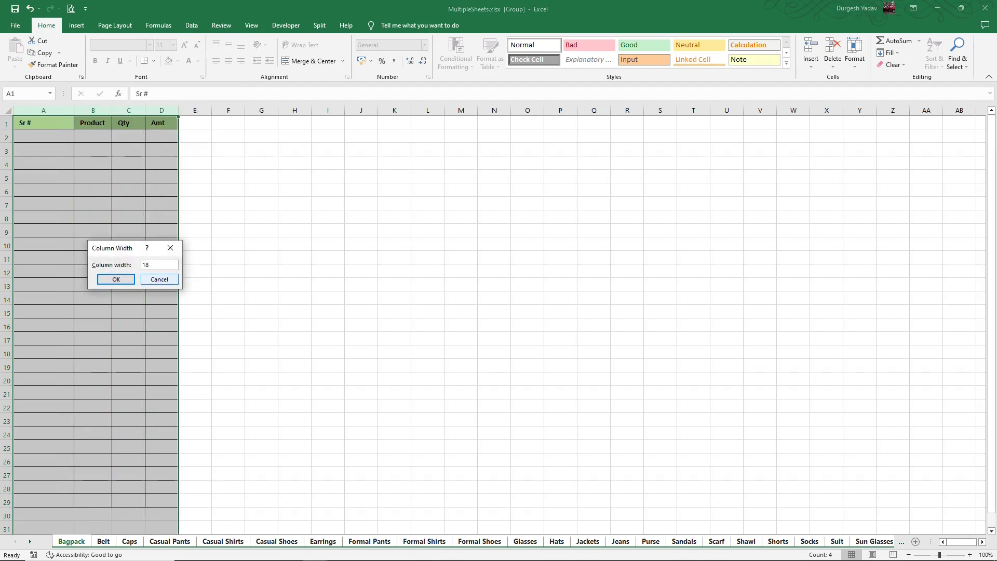
pyautogui.click(116, 280)
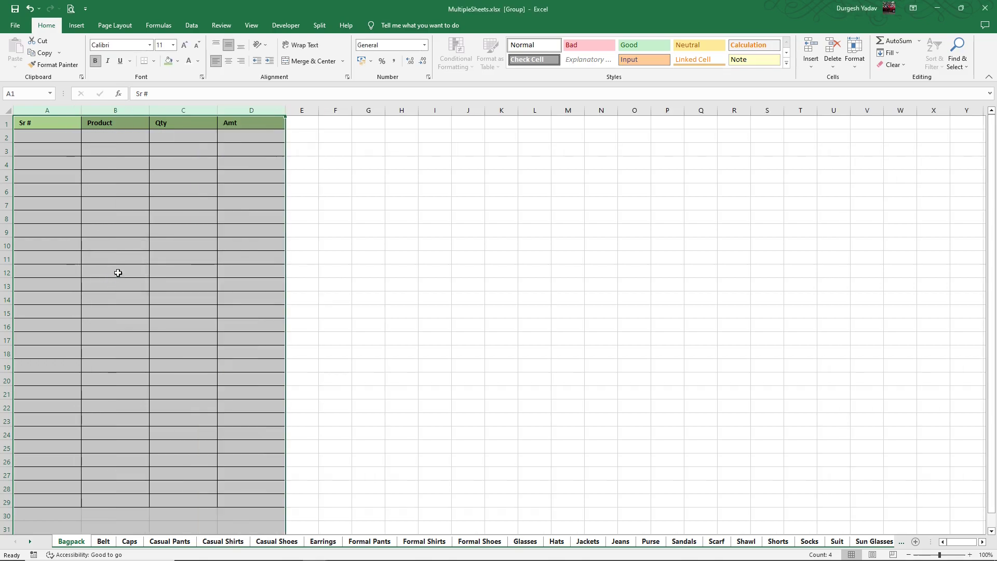
pyautogui.click(31, 124)
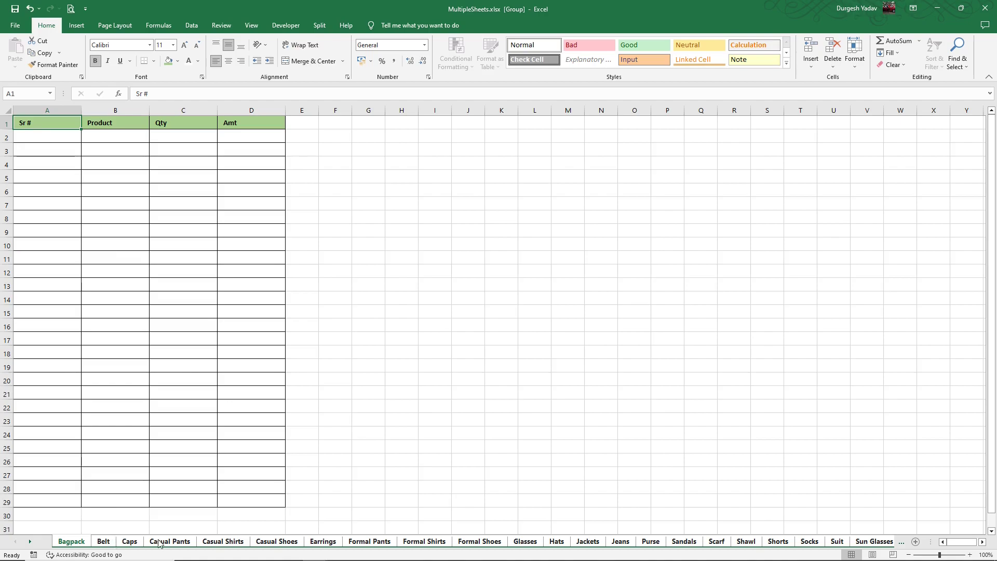
# Step: Ungroup the sheets and check the pasted table on the Formal Shirts, Formal Shoes, Glasses, Hats and Jeans sheets
pyautogui.click(432, 543)
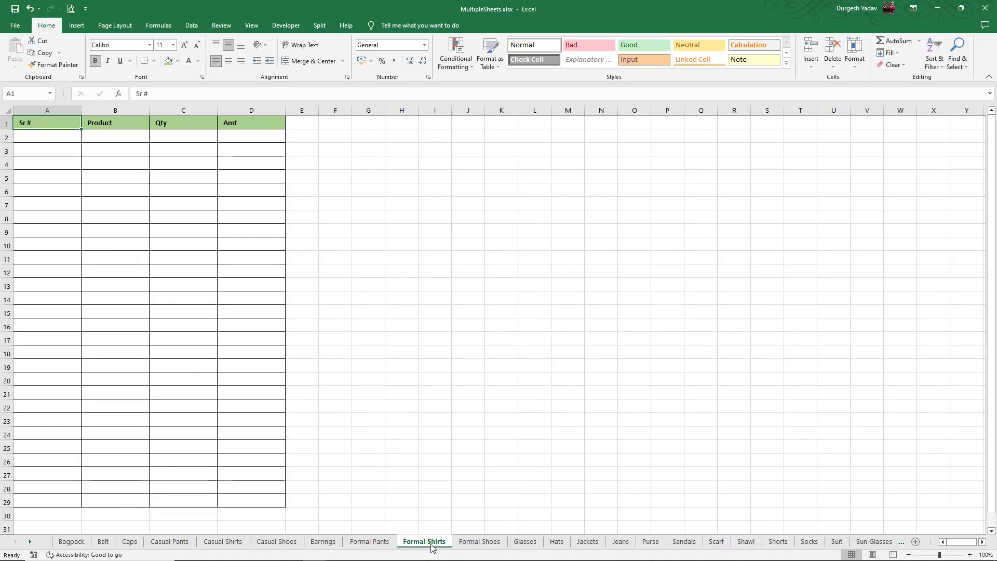
pyautogui.click(369, 421)
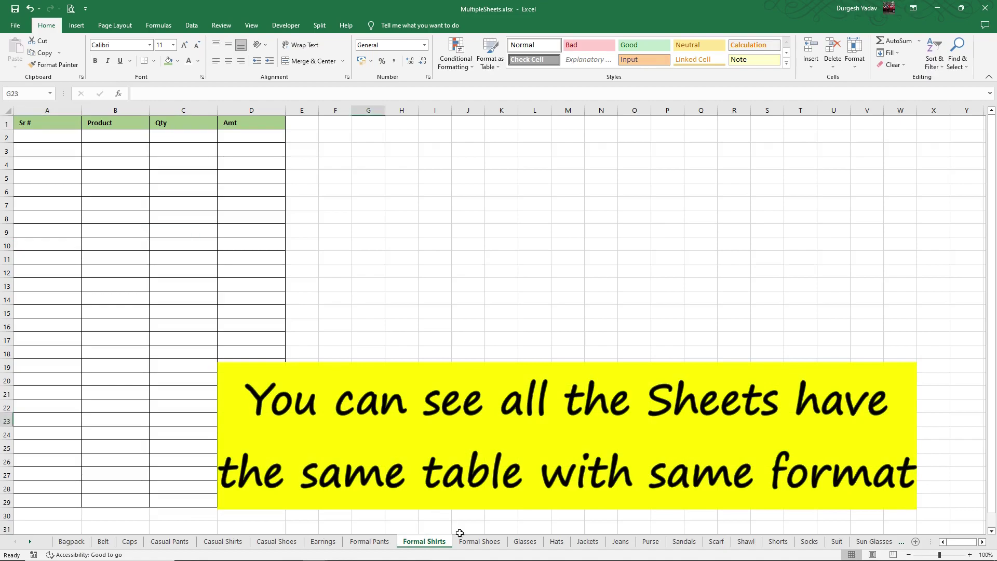
pyautogui.click(472, 543)
pyautogui.click(517, 542)
pyautogui.click(554, 543)
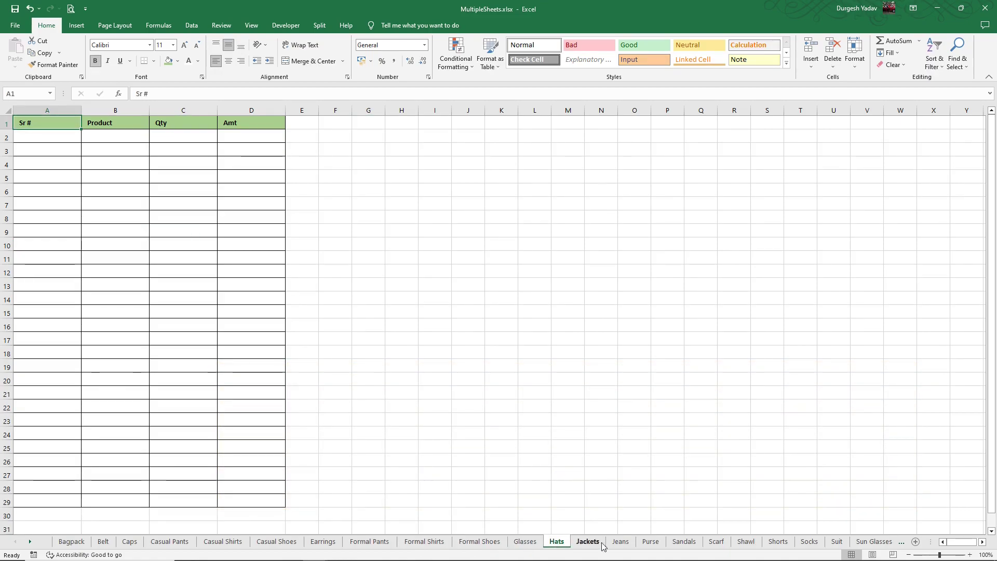
pyautogui.click(614, 544)
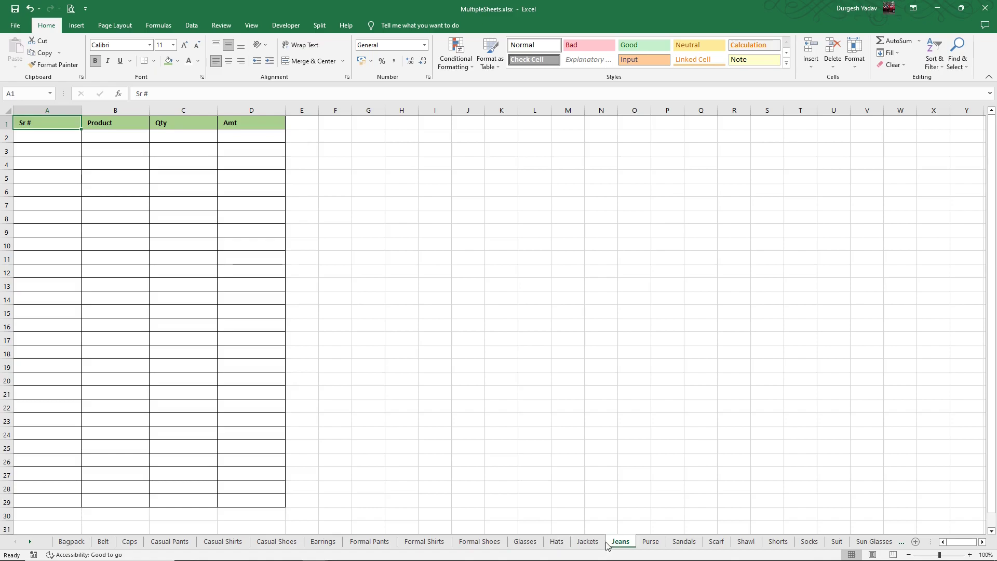
# Step: Activate the Water Bottles and Shawl sheets from the list of all sheets to check their tables
pyautogui.rightClick(27, 542)
pyautogui.scroll(-1, 87, 506)
pyautogui.click(57, 532)
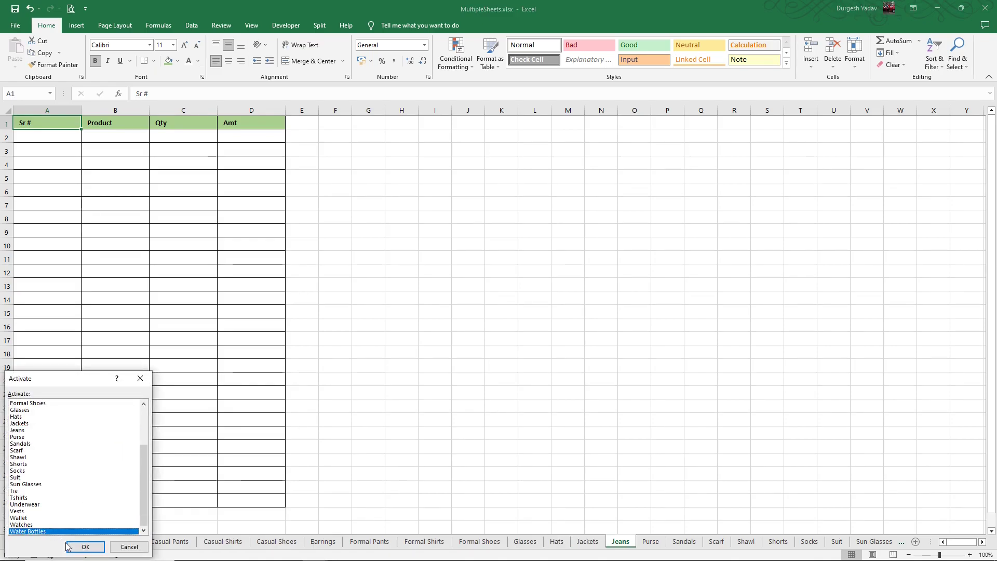
pyautogui.click(84, 547)
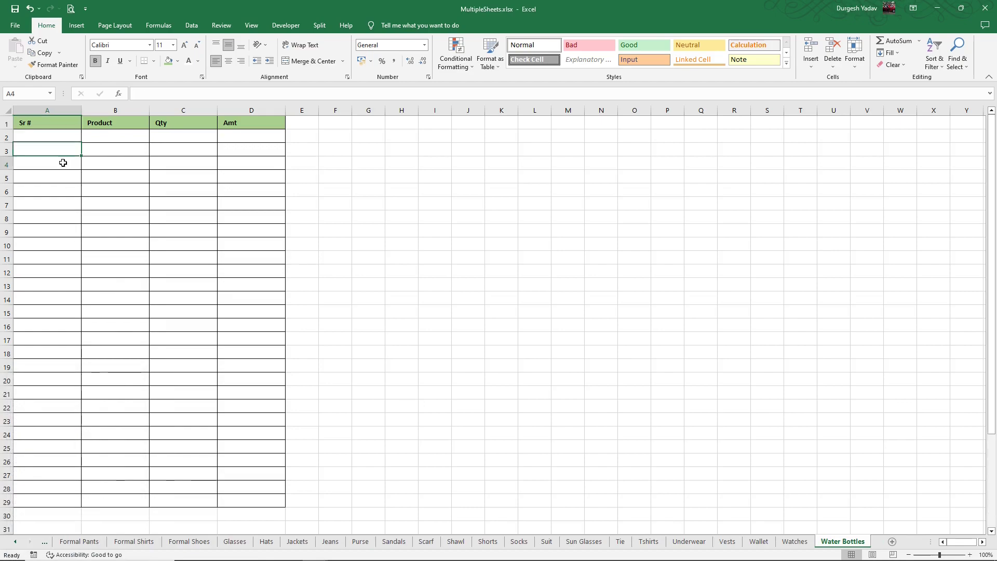
pyautogui.click(63, 163)
pyautogui.rightClick(22, 546)
pyautogui.click(36, 458)
pyautogui.click(86, 547)
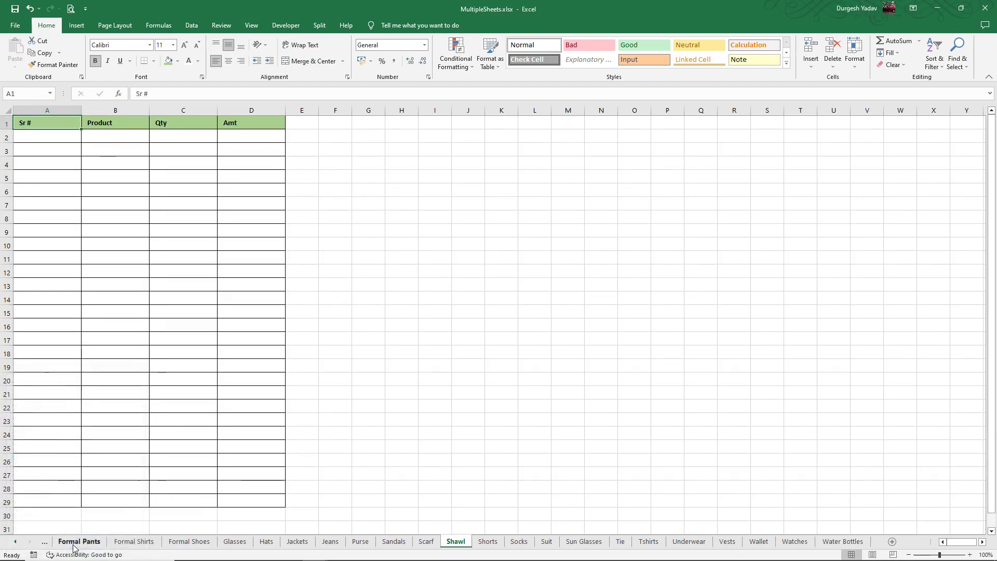
# Step: Activate the Bagpack sheet from the list of all sheets and select cell G12
pyautogui.rightClick(22, 544)
pyautogui.scroll(2, 31, 422)
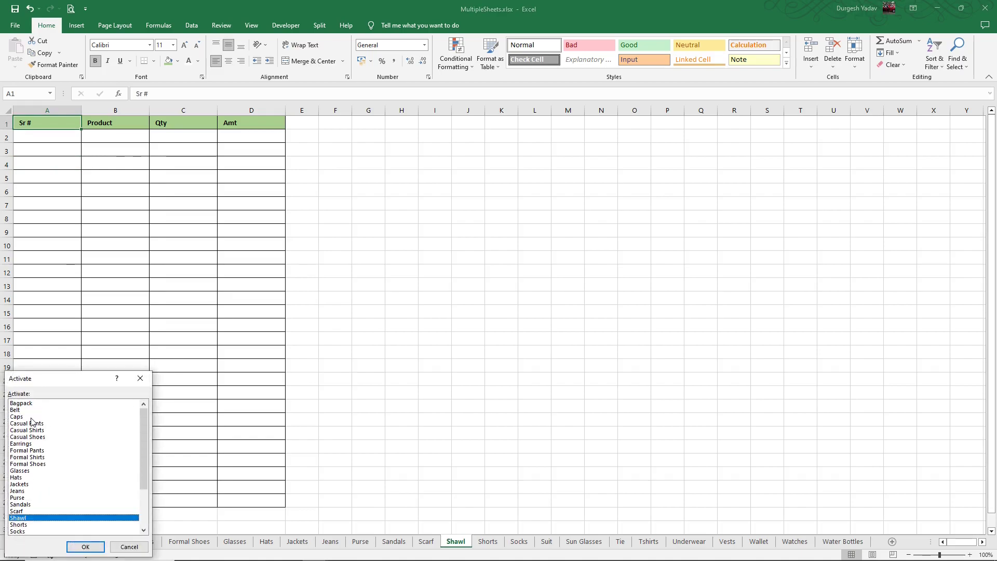
pyautogui.click(22, 403)
pyautogui.click(86, 546)
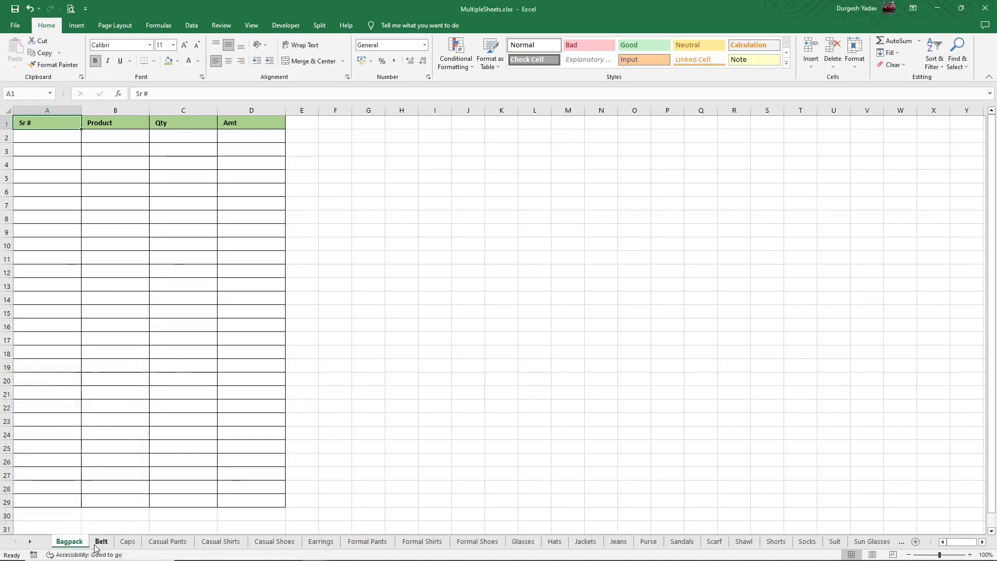
pyautogui.click(384, 277)
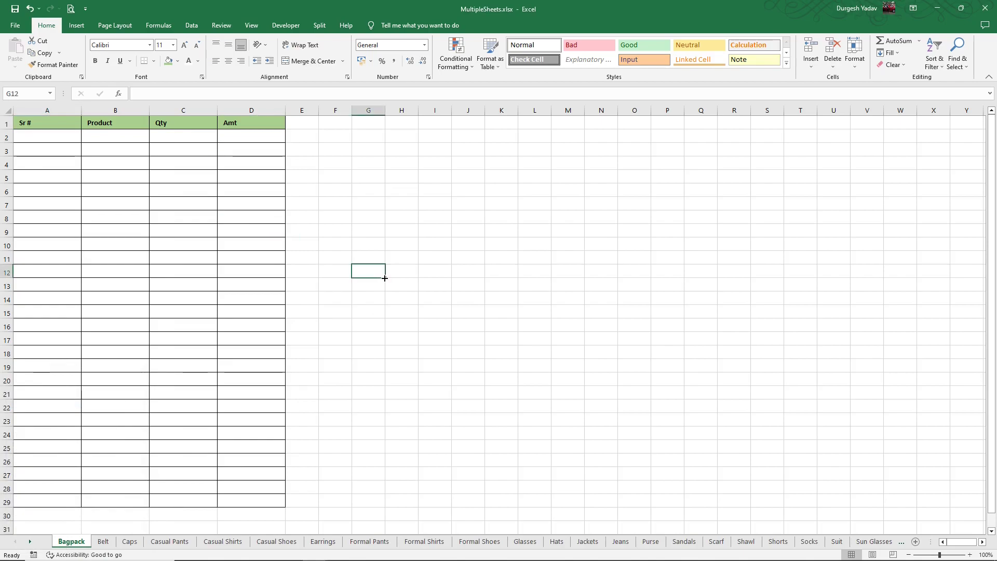